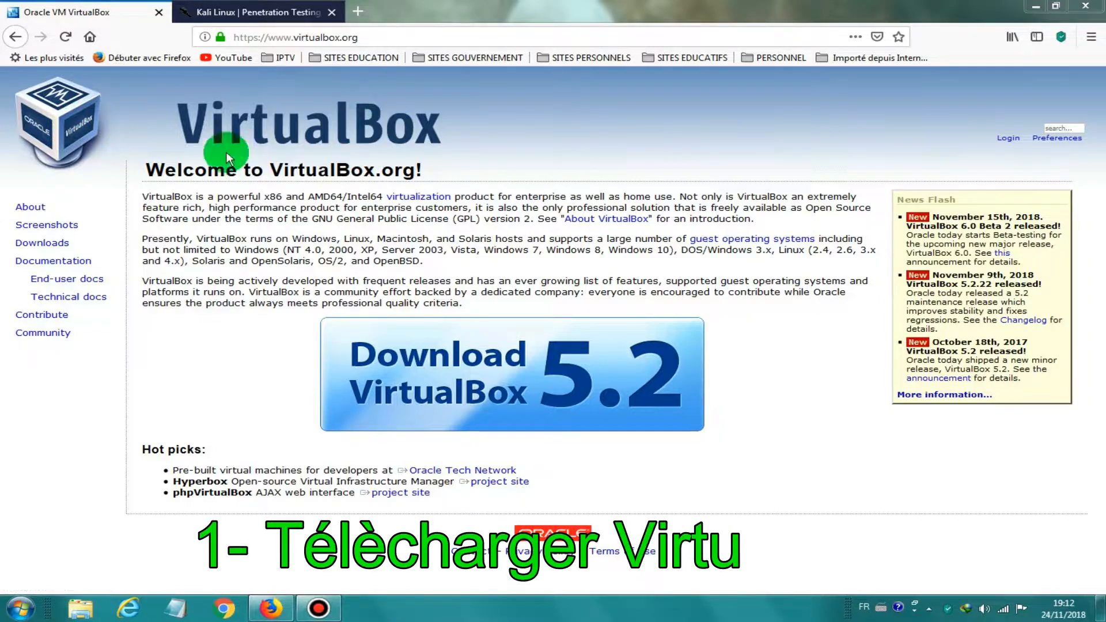
Step: Download the VirtualBox 5.2.22 Windows-hosts installer (VirtualBox-5.2.22-126460-Win.exe) in the background
left_click(477, 391)
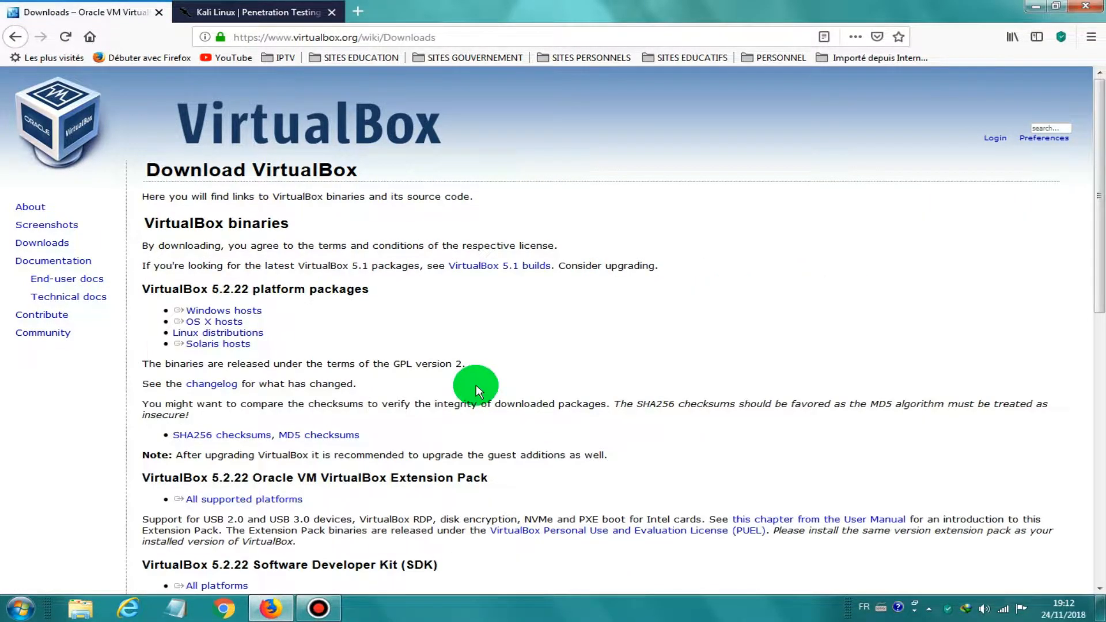
left_click(247, 312)
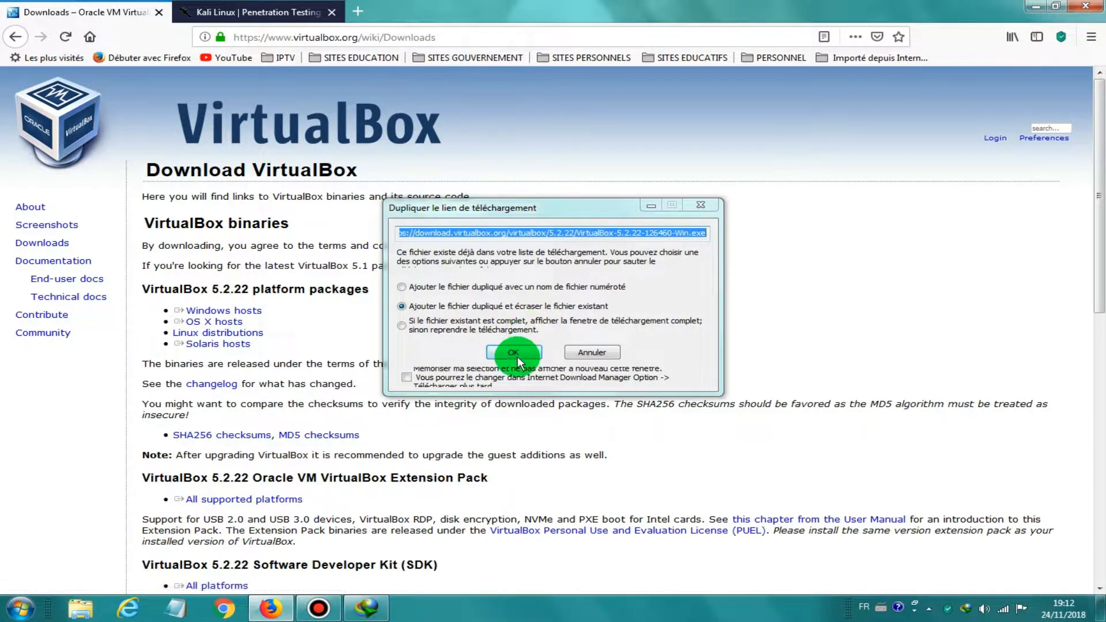
left_click(513, 352)
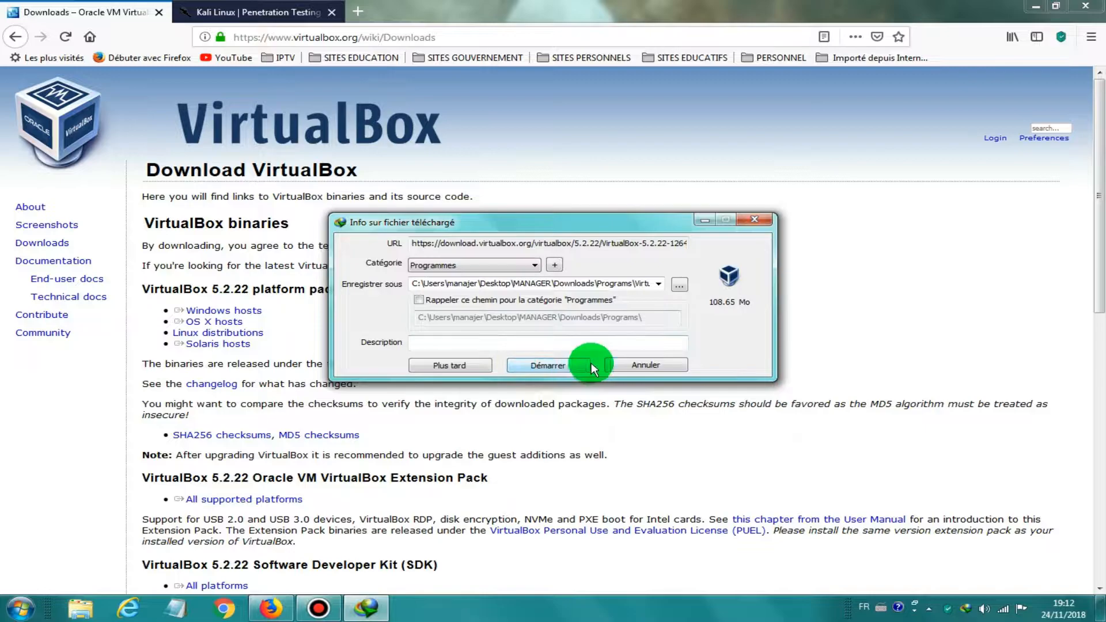
left_click(556, 365)
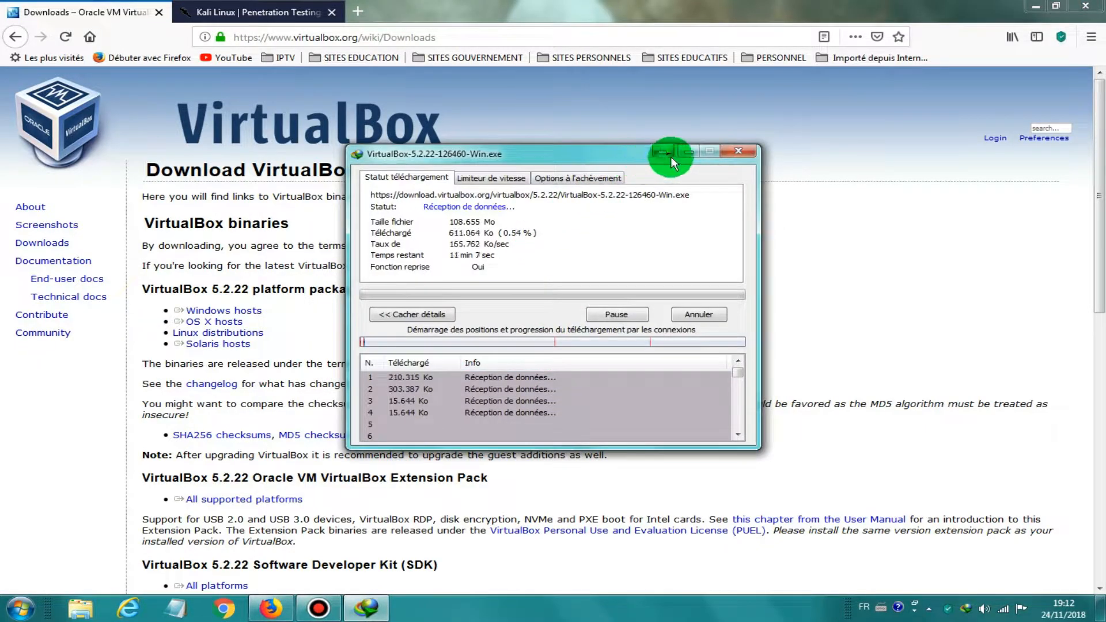
left_click(686, 150)
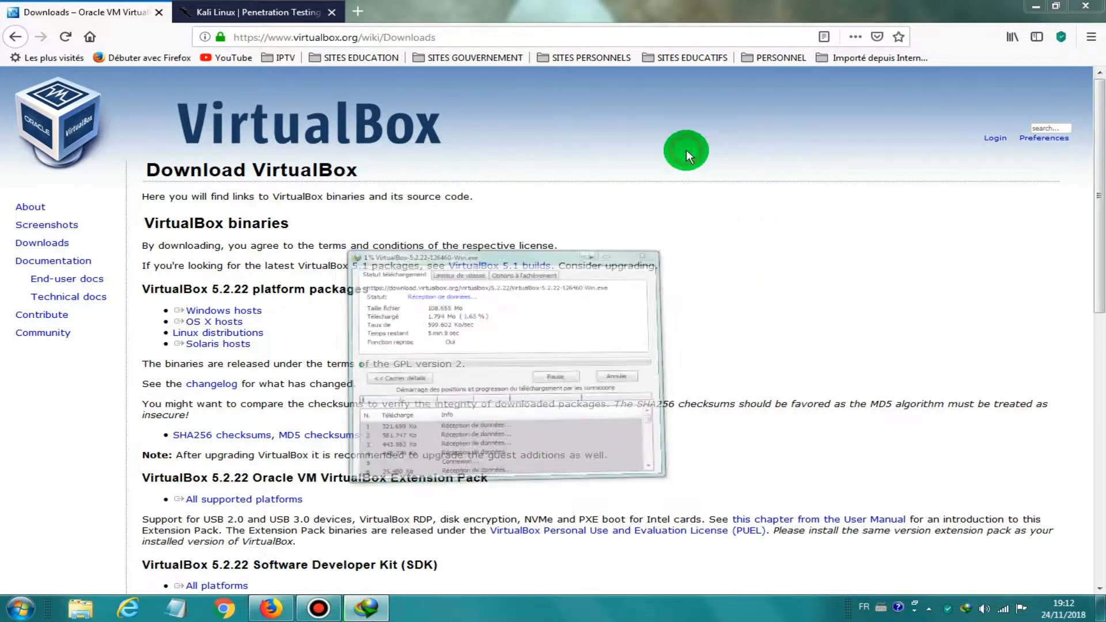
Step: Download kali-linux-2018.4-i386.iso (Kali Linux 32 Bit) over HTTP in the background
left_click(237, 13)
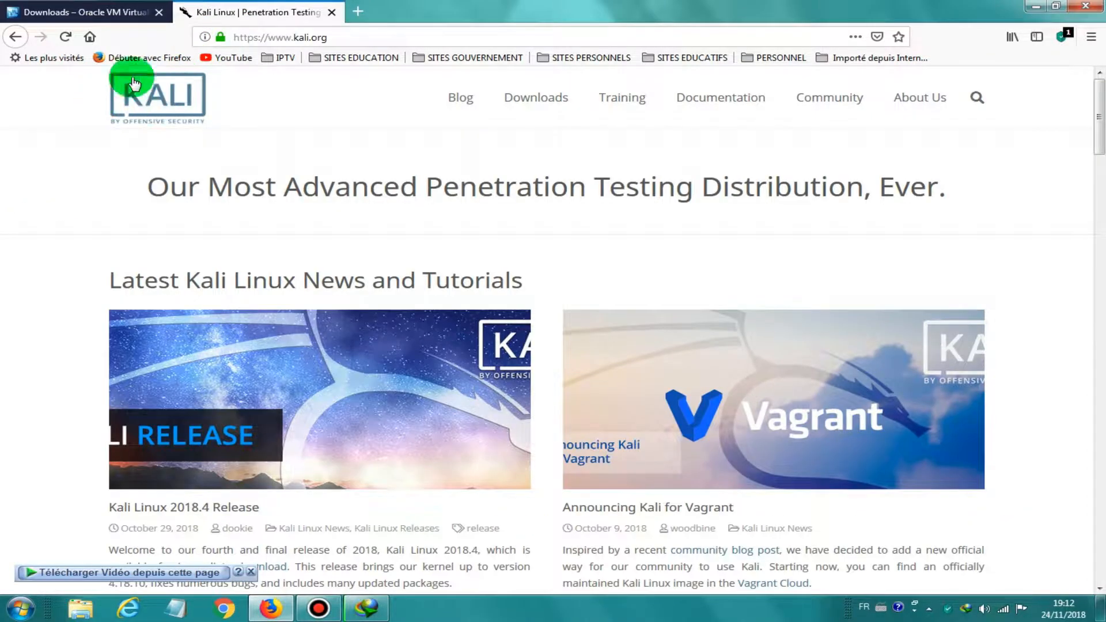
mouse_move(545, 104)
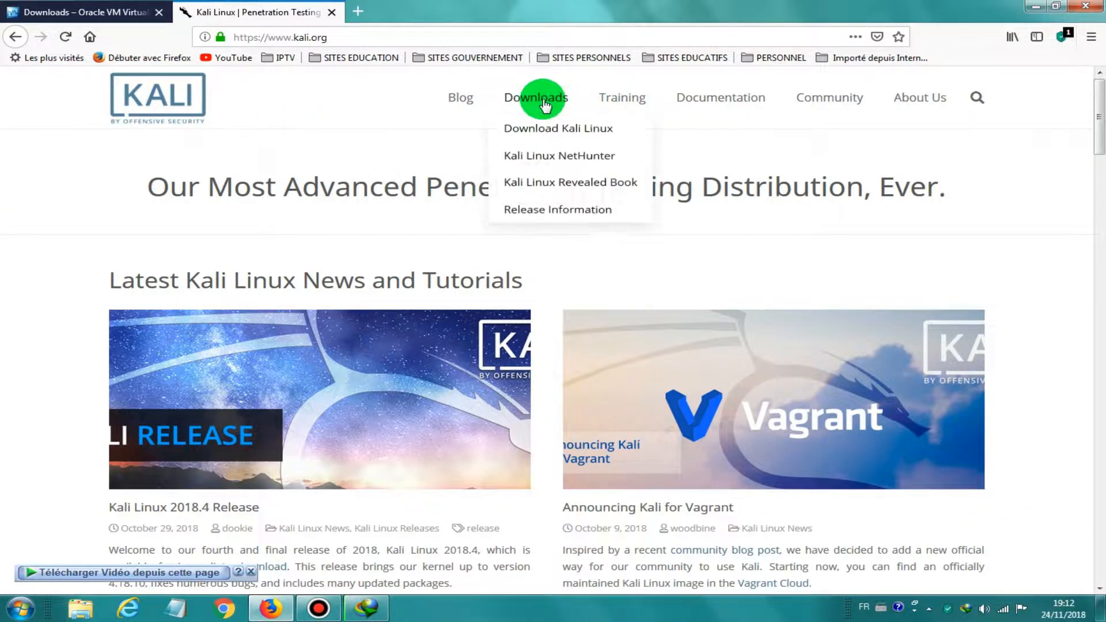
left_click(578, 136)
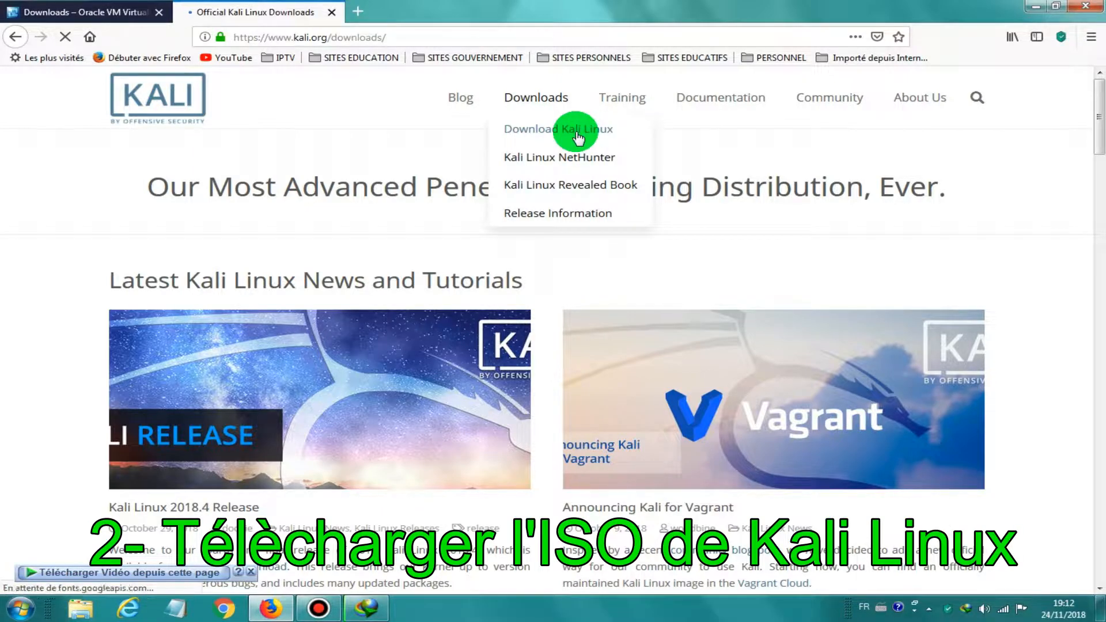
scroll(26, 344, "down", 5)
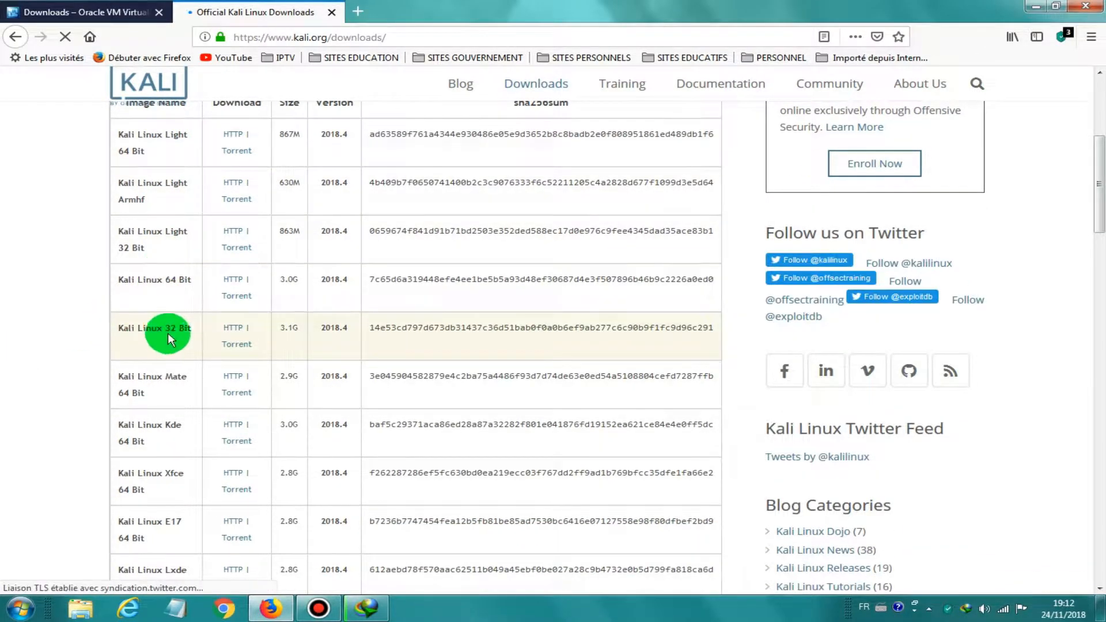
left_click(233, 333)
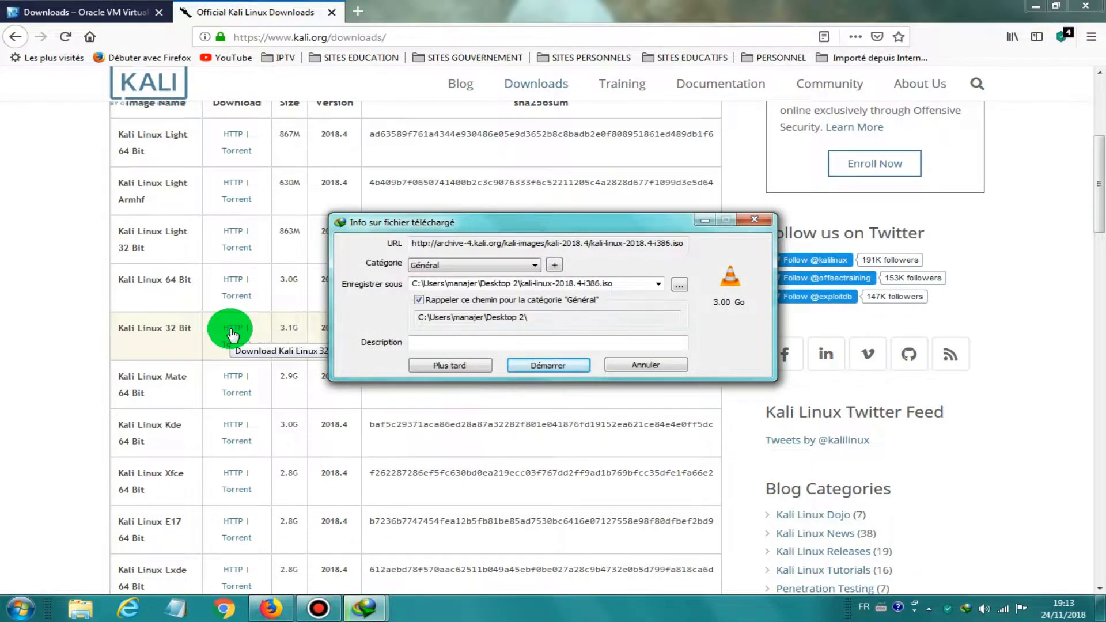
left_click(550, 370)
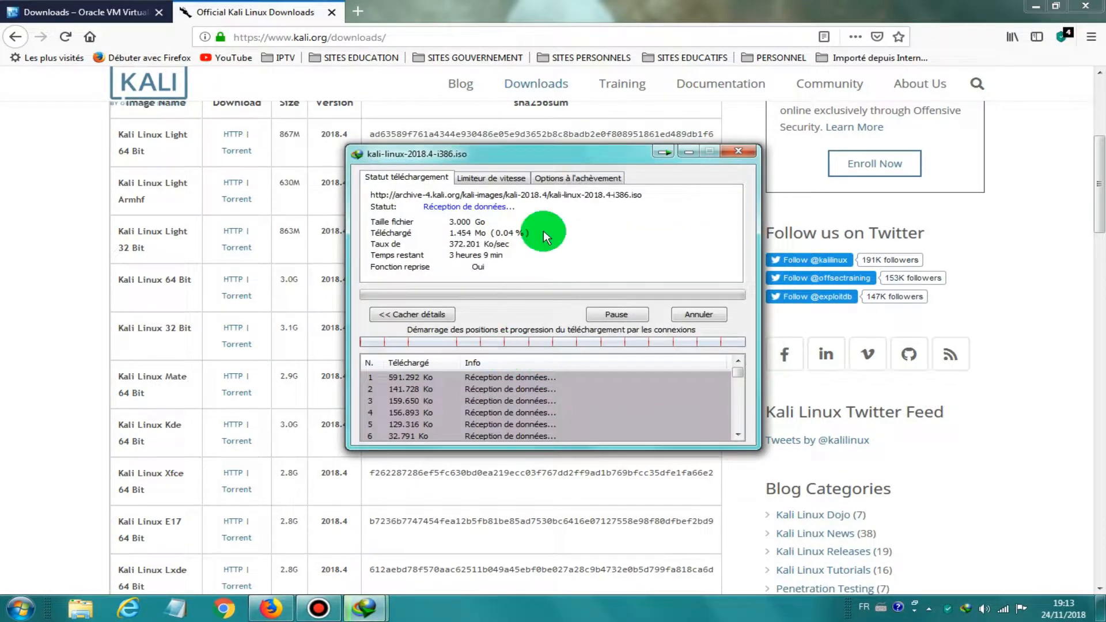
left_click(690, 154)
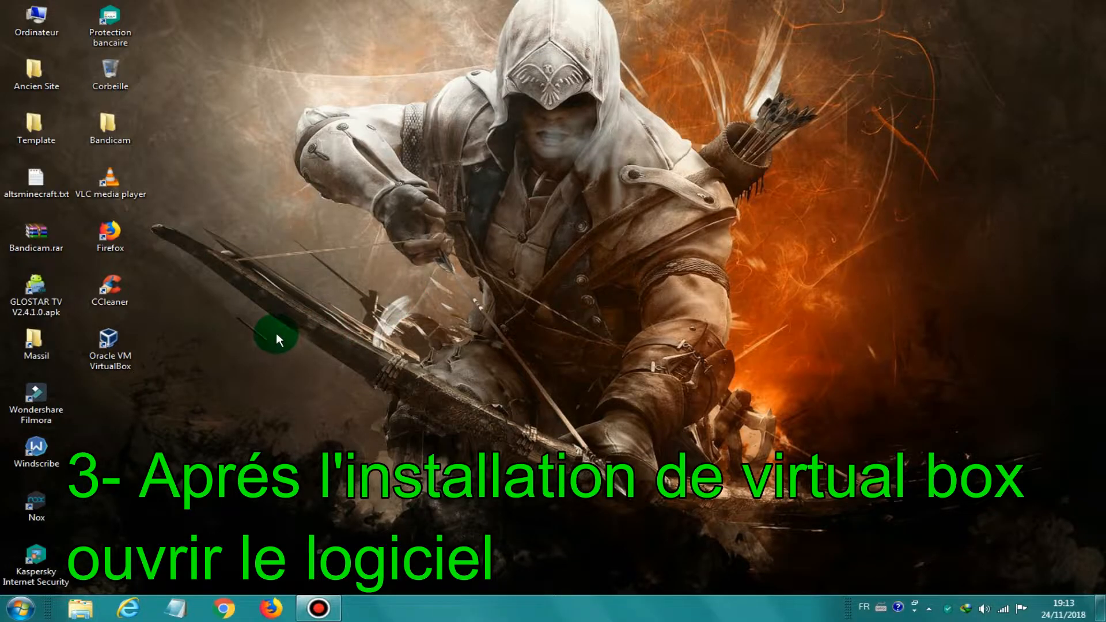
Step: Launch VirtualBox and start a new machine named Kali1 of type Linux
left_click(115, 347)
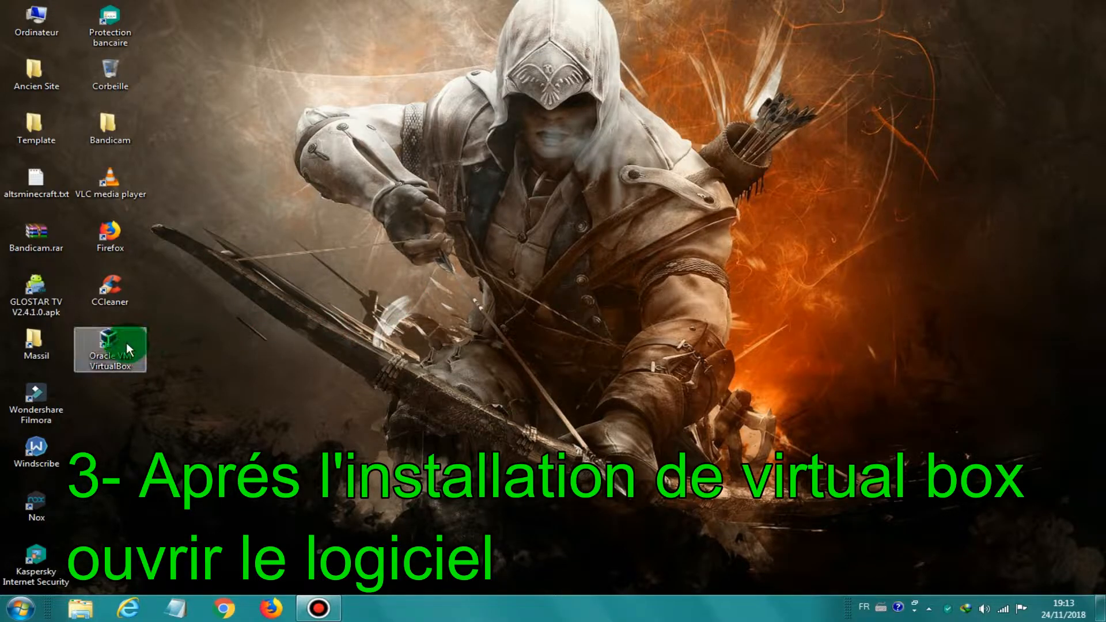
double_click(119, 347)
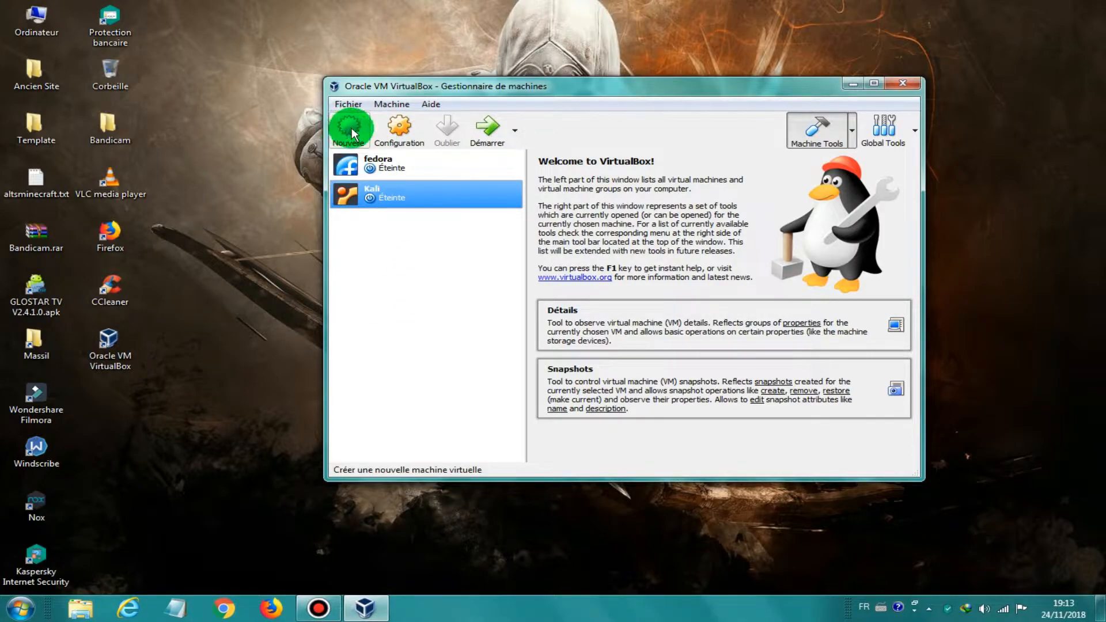
left_click(364, 141)
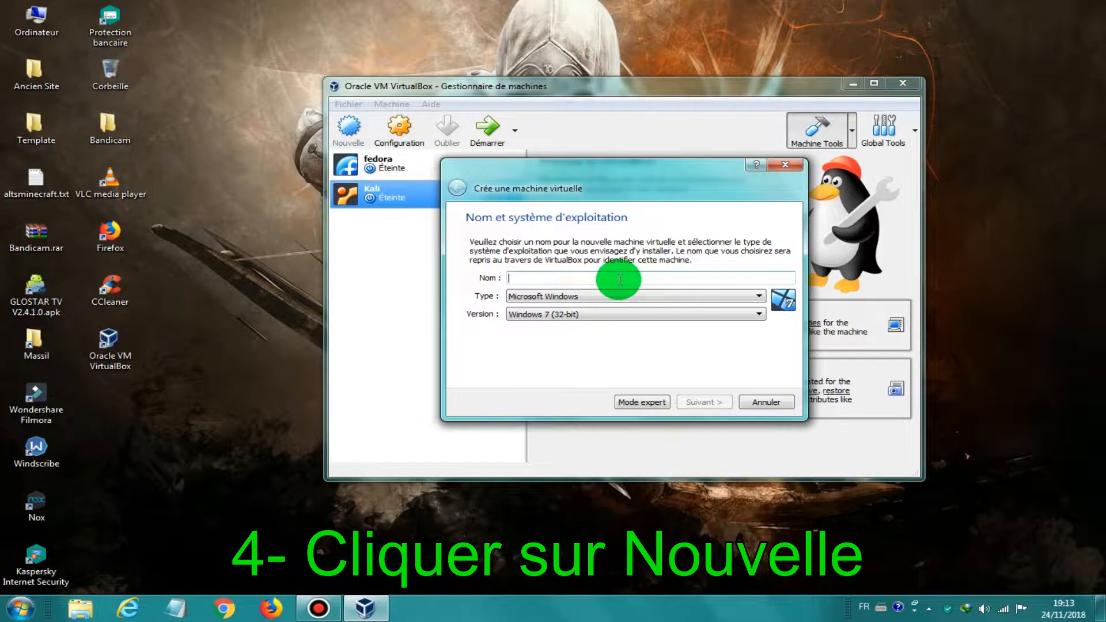
type("K")
key("BackSpace")
type("li 1")
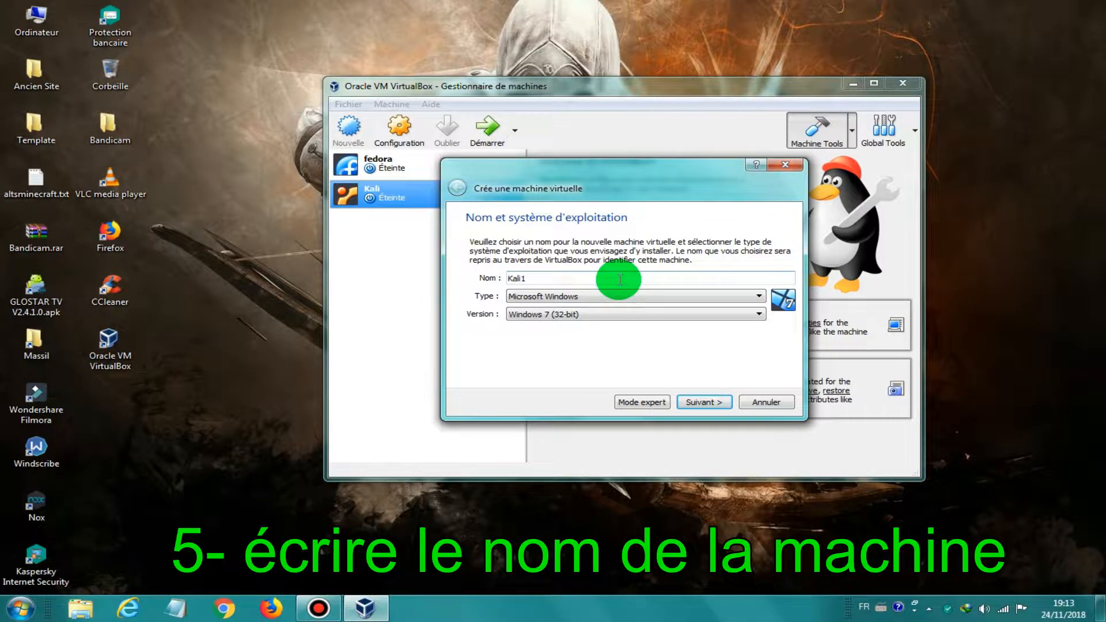
left_click(576, 296)
left_click(570, 317)
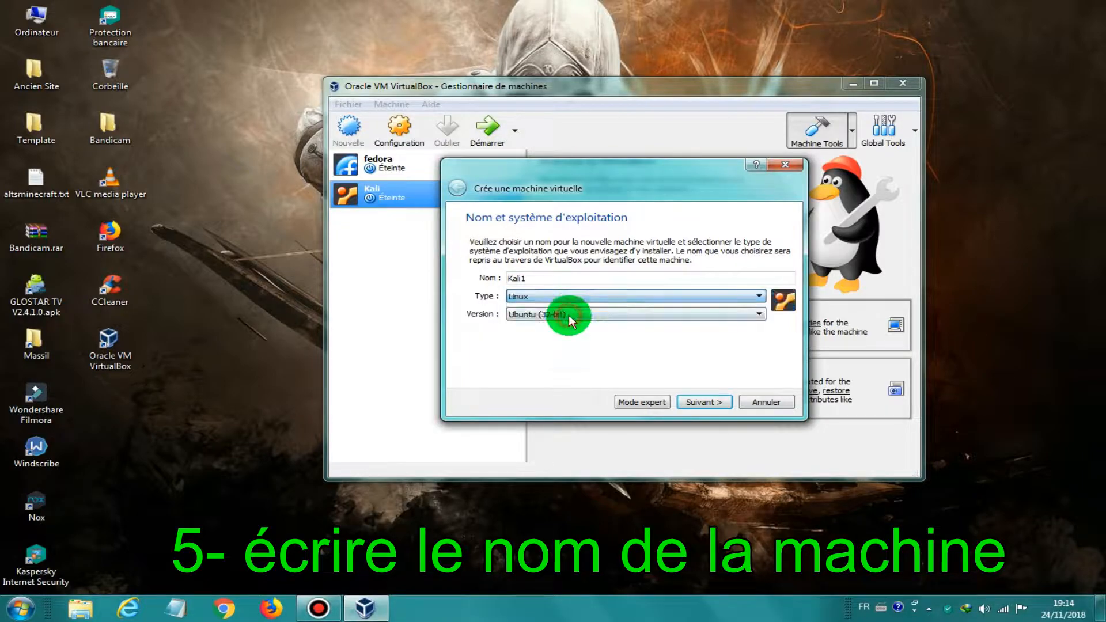
Step: Give Kali1 752 Mio of memory and a new 25.19 Gio VDI hard disk
left_click(702, 403)
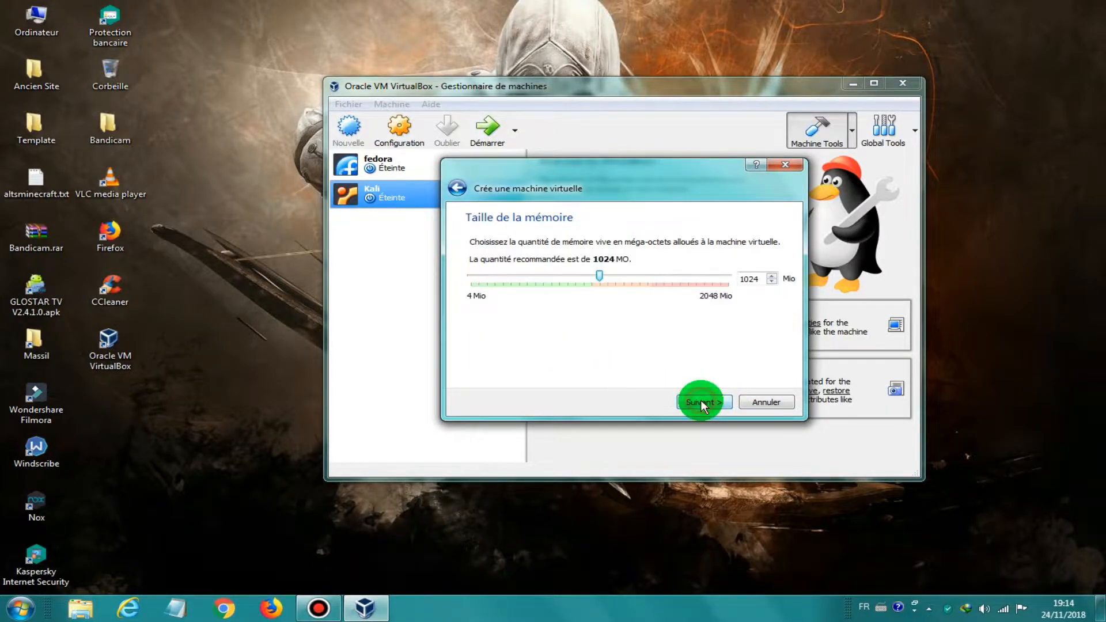
left_click_drag(599, 276, 566, 283)
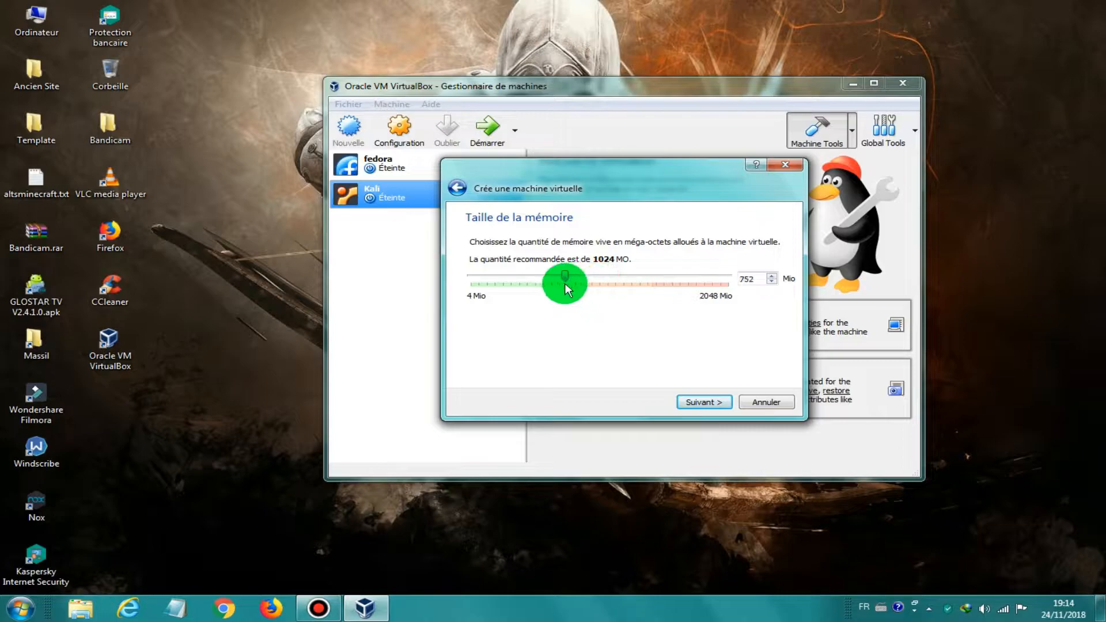
left_click(697, 404)
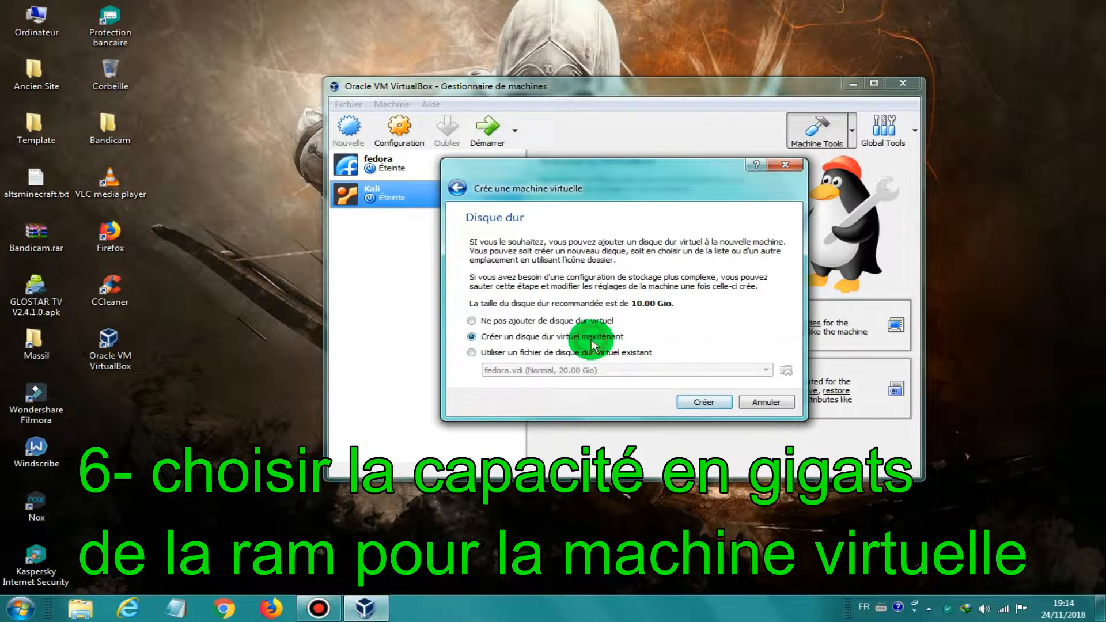
left_click(702, 403)
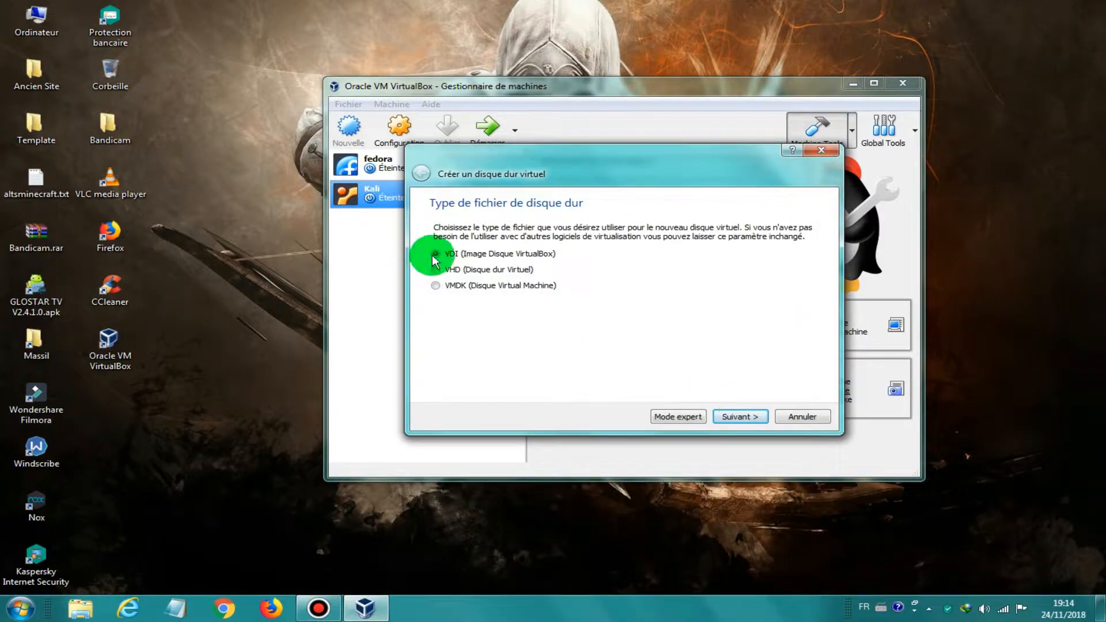
left_click(743, 417)
left_click(742, 418)
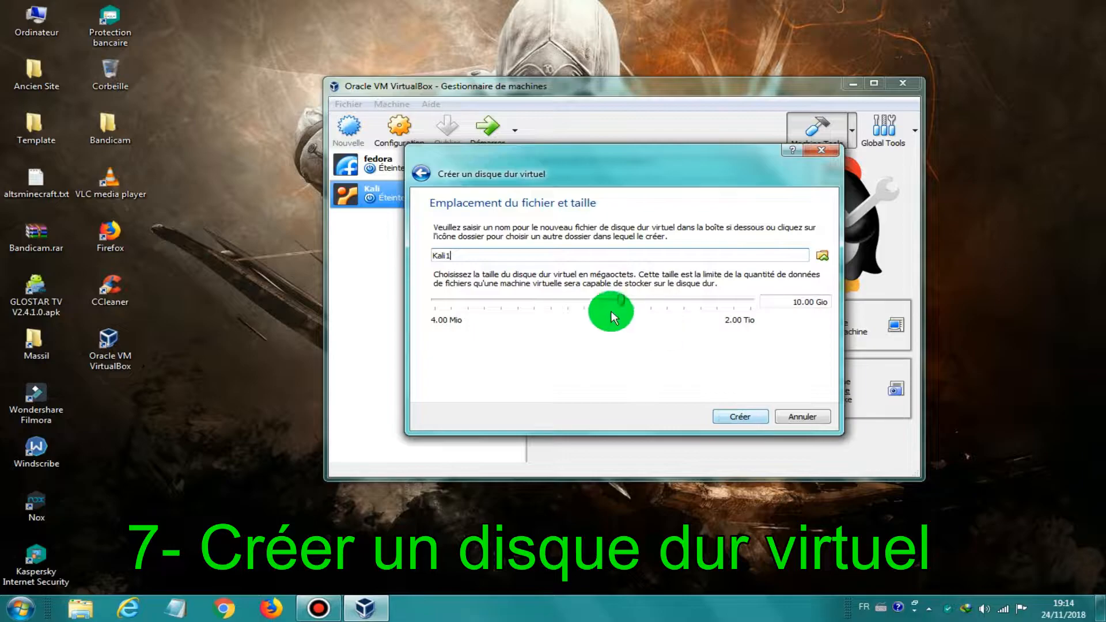
left_click_drag(622, 299, 649, 315)
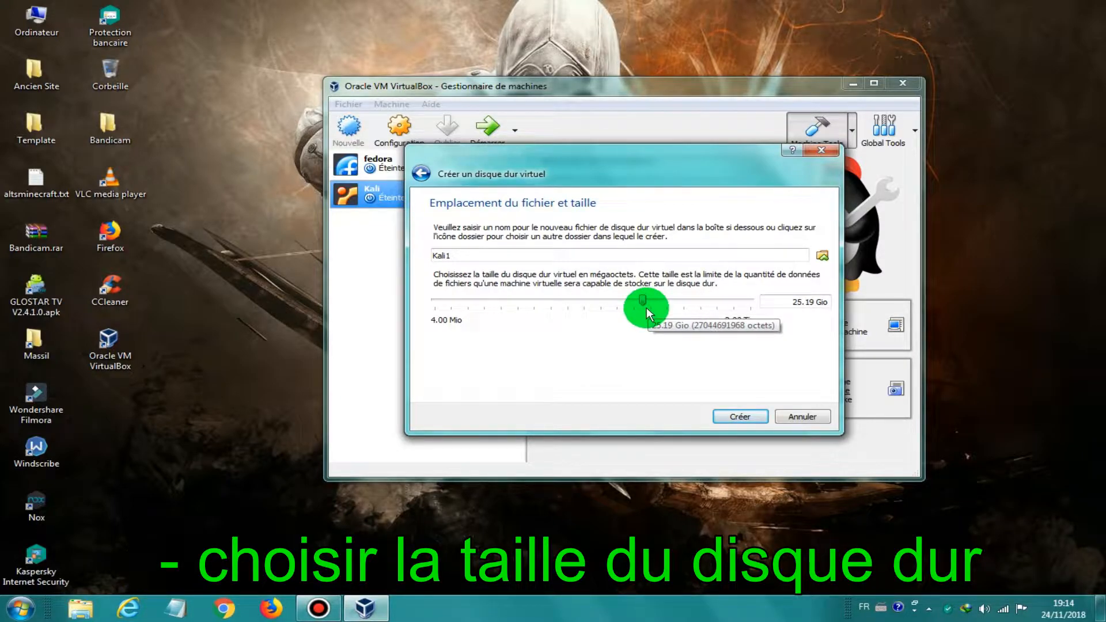
left_click(737, 418)
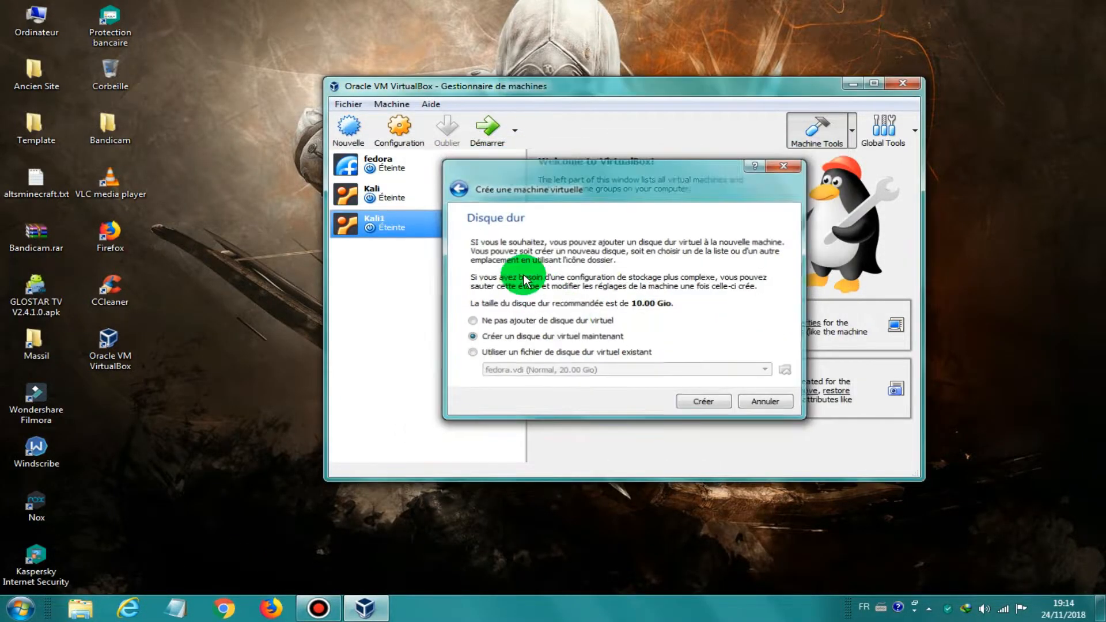
Step: Insert kali-linux-2018.4-i386.iso into Kali1's empty optical drive and save the storage settings
left_click(399, 128)
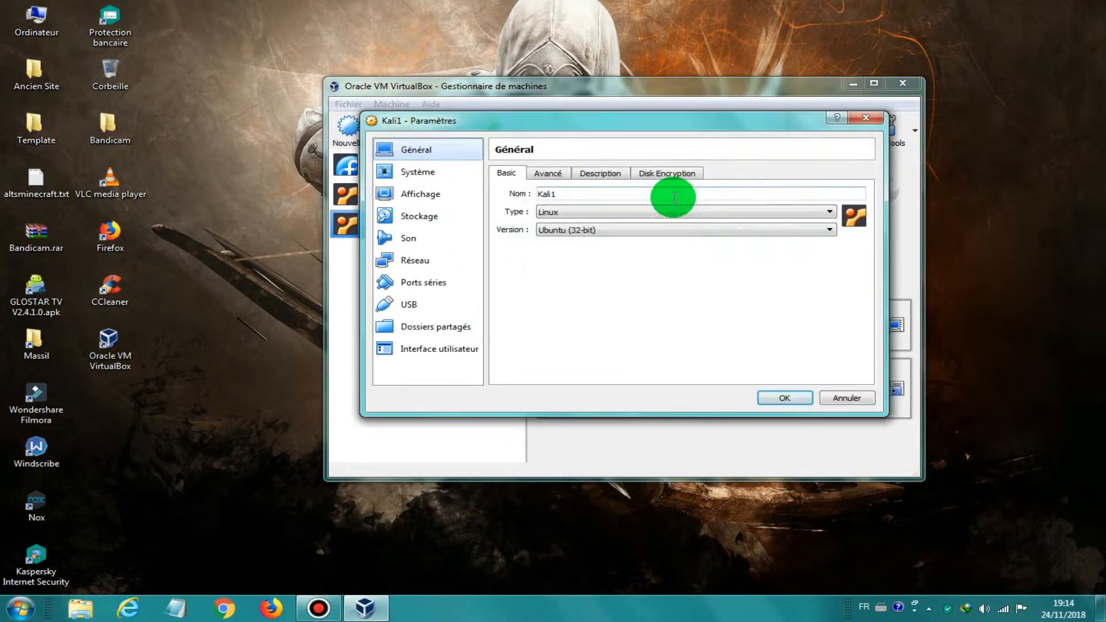
left_click(417, 228)
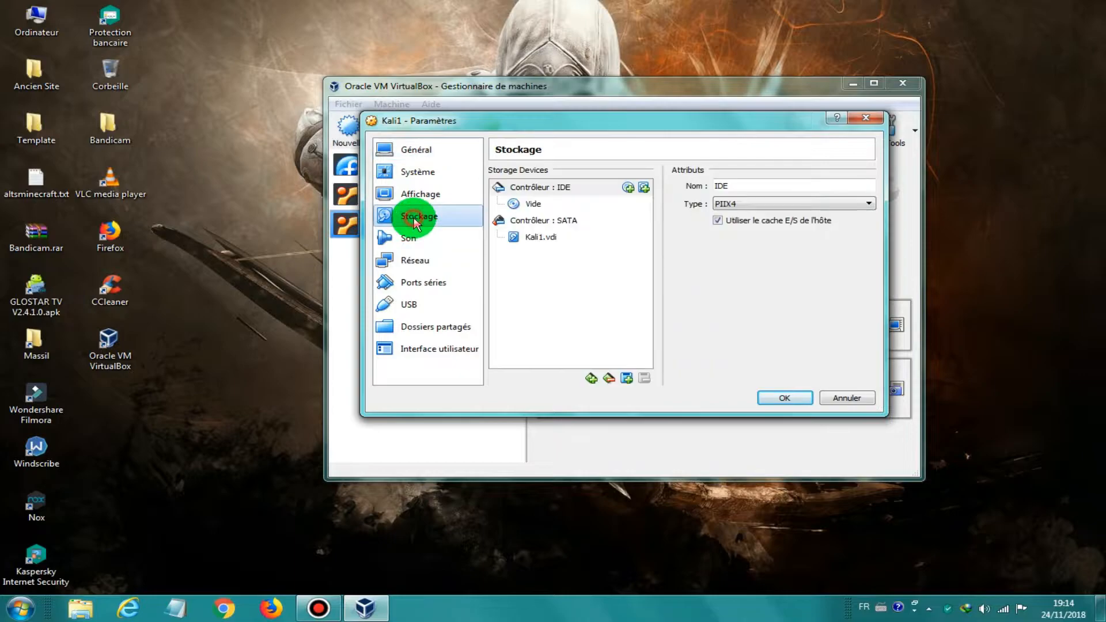
left_click(526, 203)
left_click(867, 186)
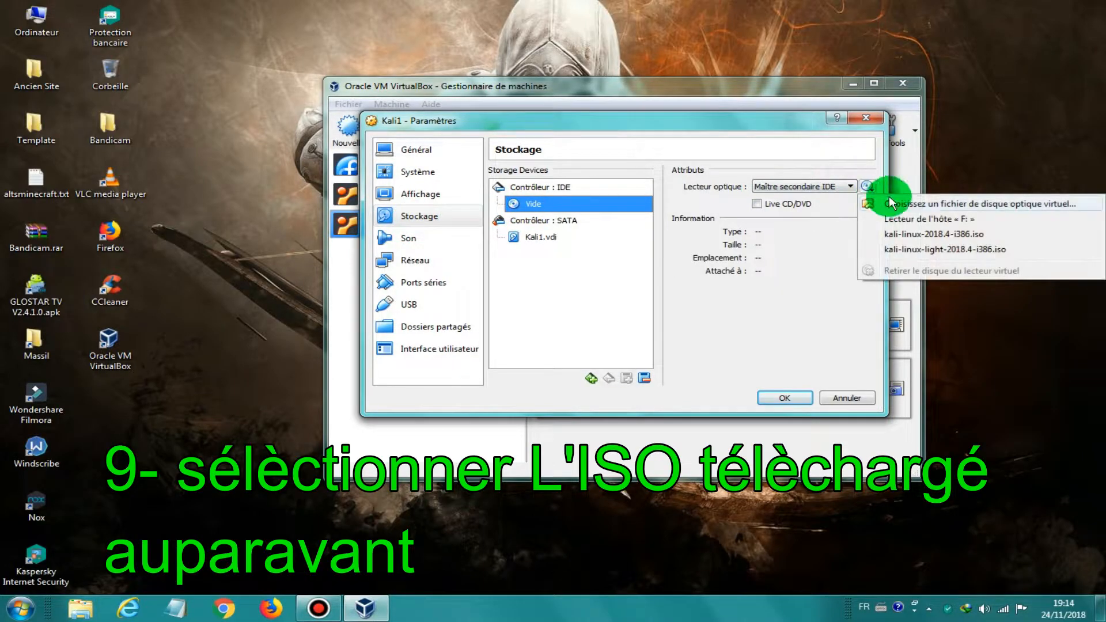
left_click(903, 208)
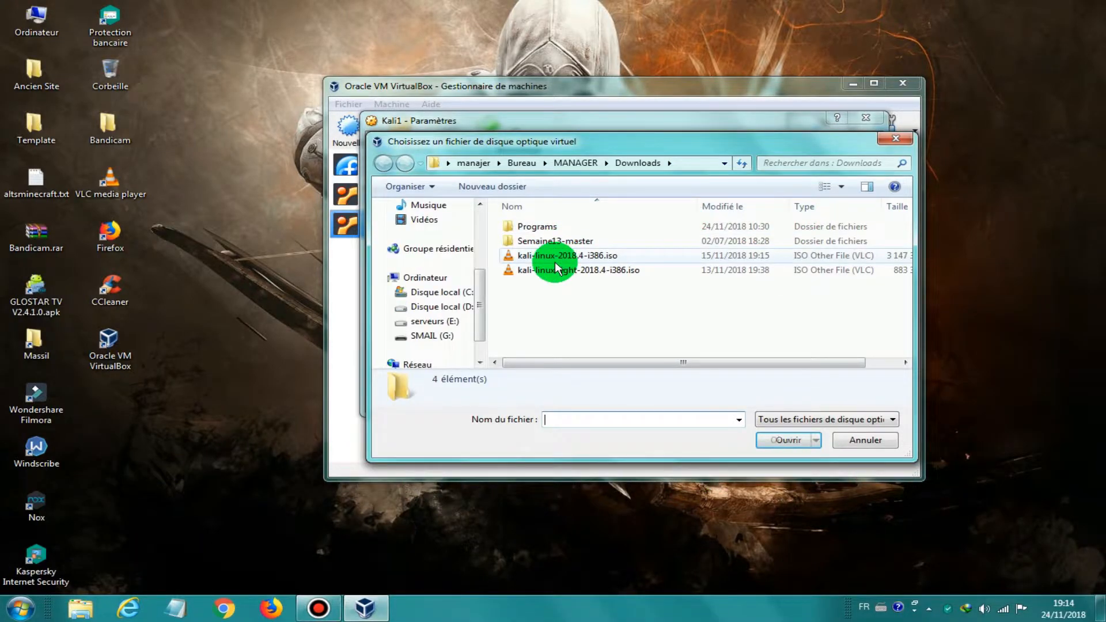
left_click(555, 259)
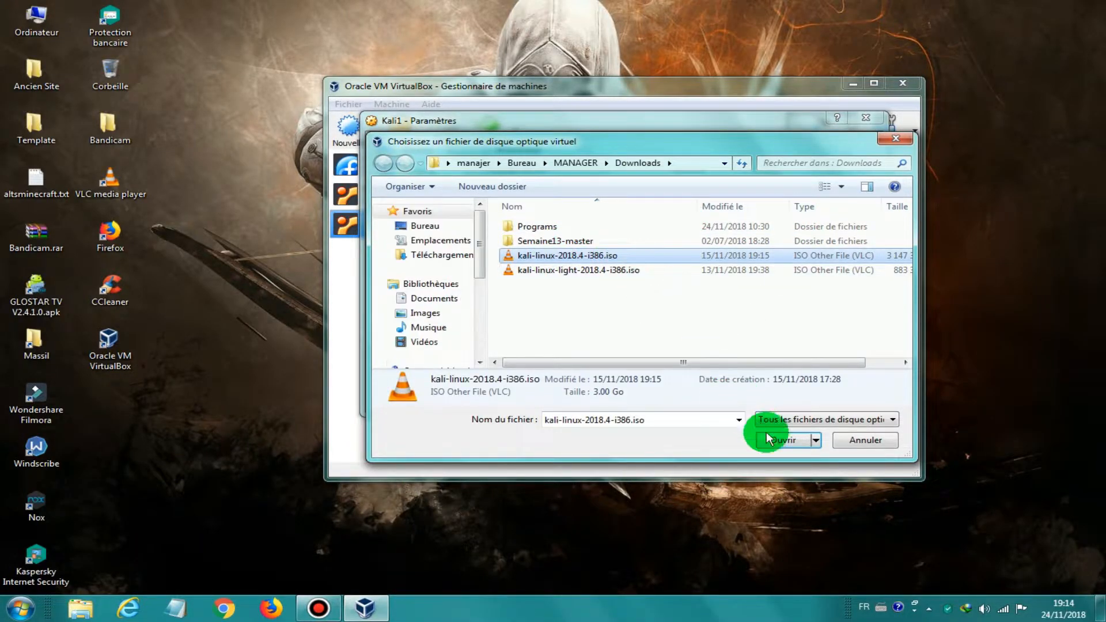
left_click(787, 445)
left_click(764, 398)
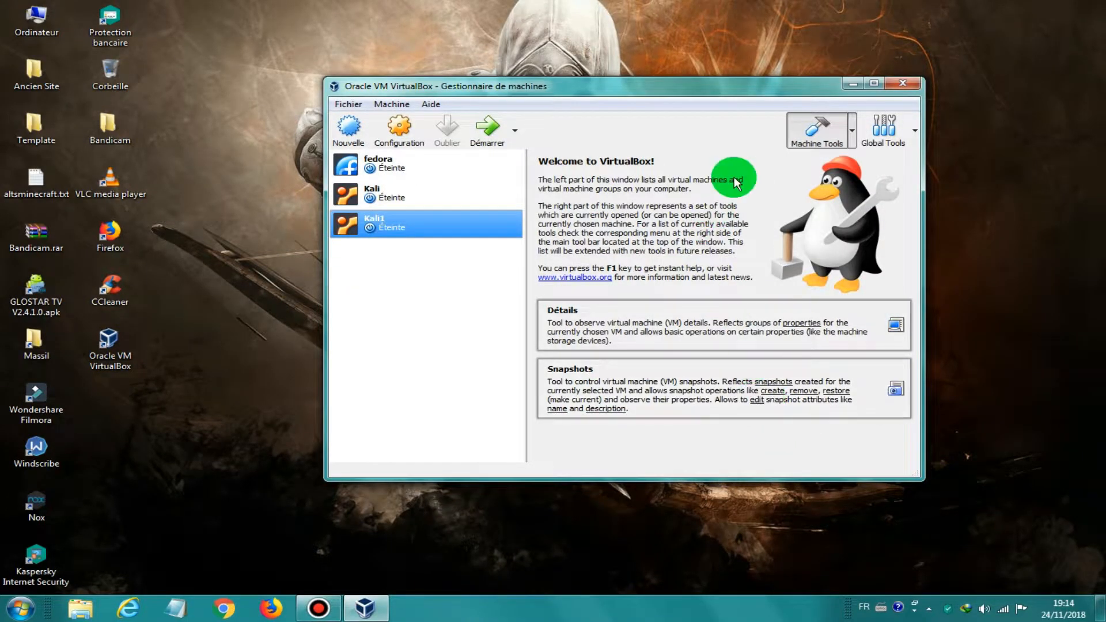
Step: Start Kali1, dismiss the notices, and boot 'Graphical install' from the Kali boot menu
left_click(488, 128)
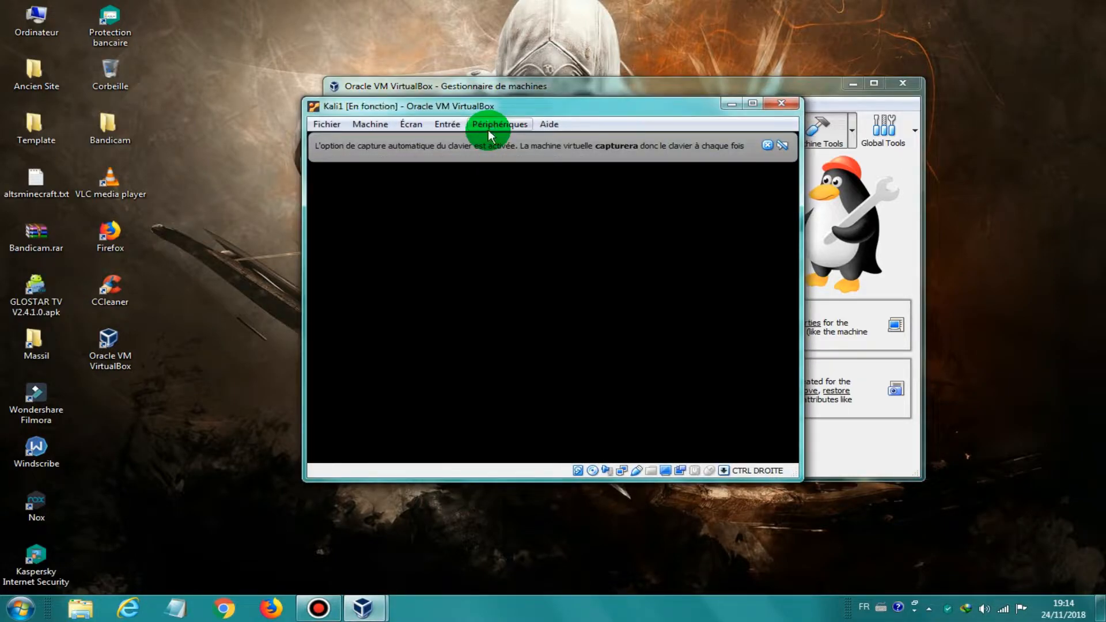
left_click(766, 144)
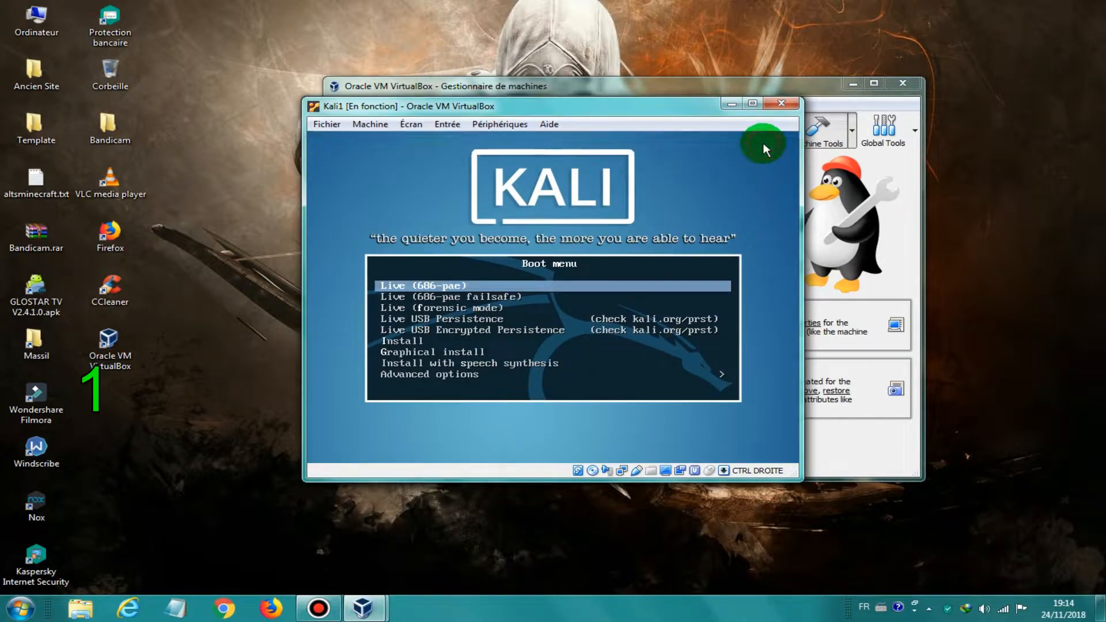
mouse_move(799, 120)
left_mouse_down()
mouse_move(844, 118)
mouse_move(807, 116)
left_mouse_up()
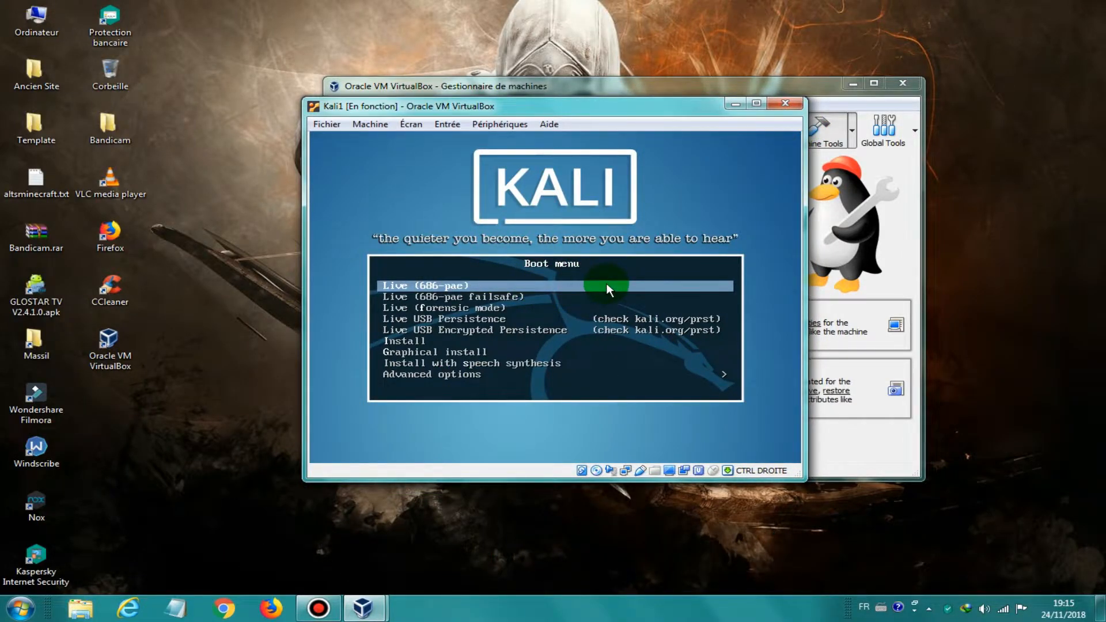
key("Down")
key("Down")
key("Down")
key("Down")
key("Down")
key("Down")
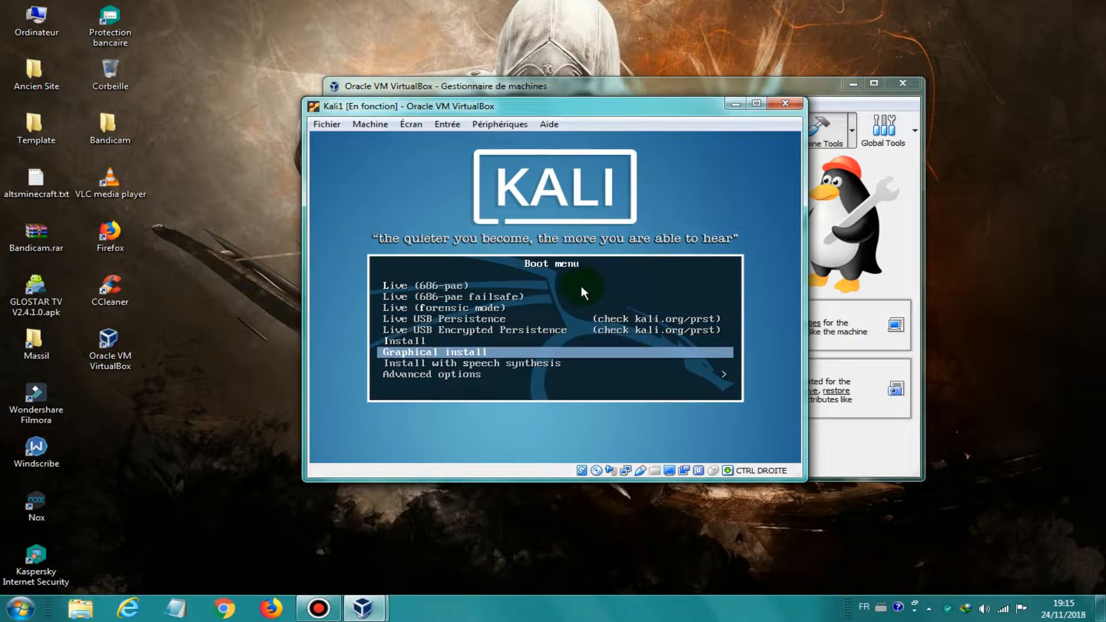
key("Return")
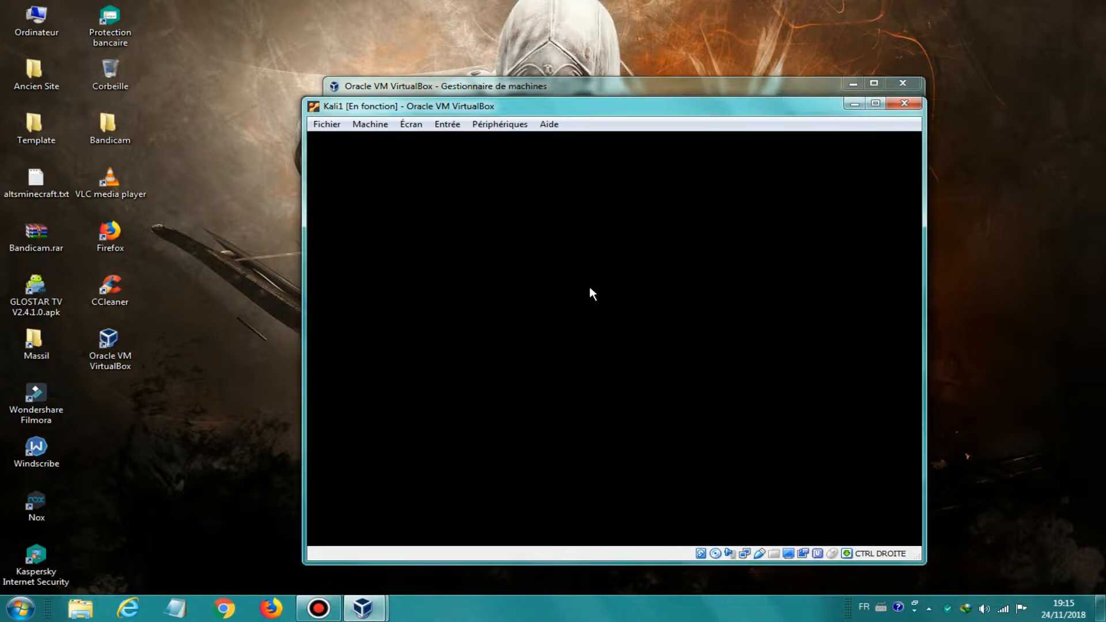
left_click_drag(488, 109, 463, 70)
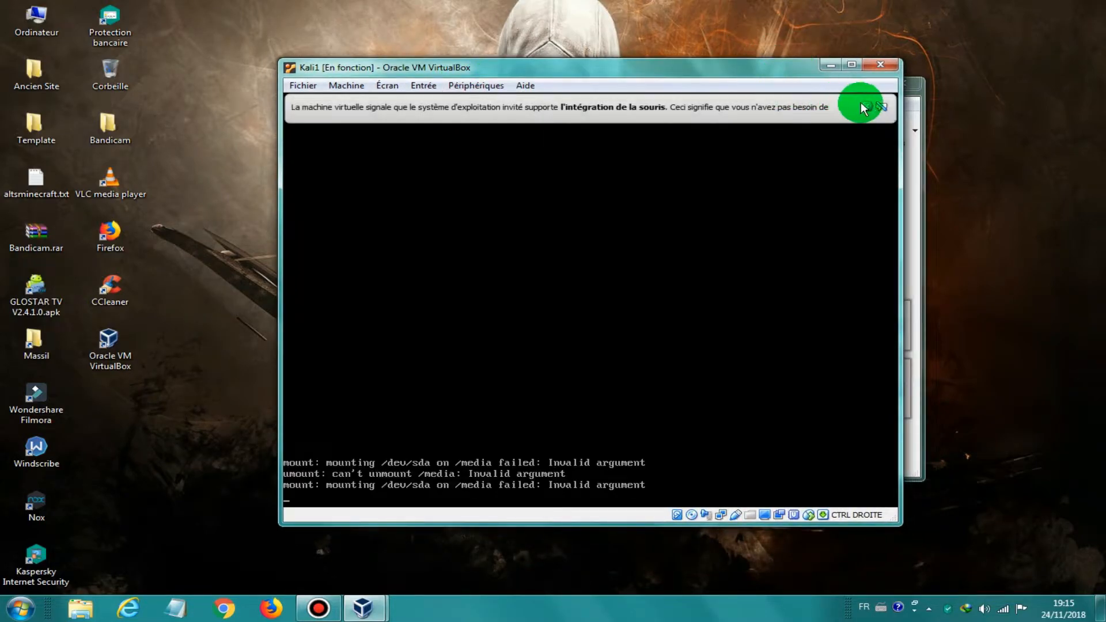
left_click(870, 104)
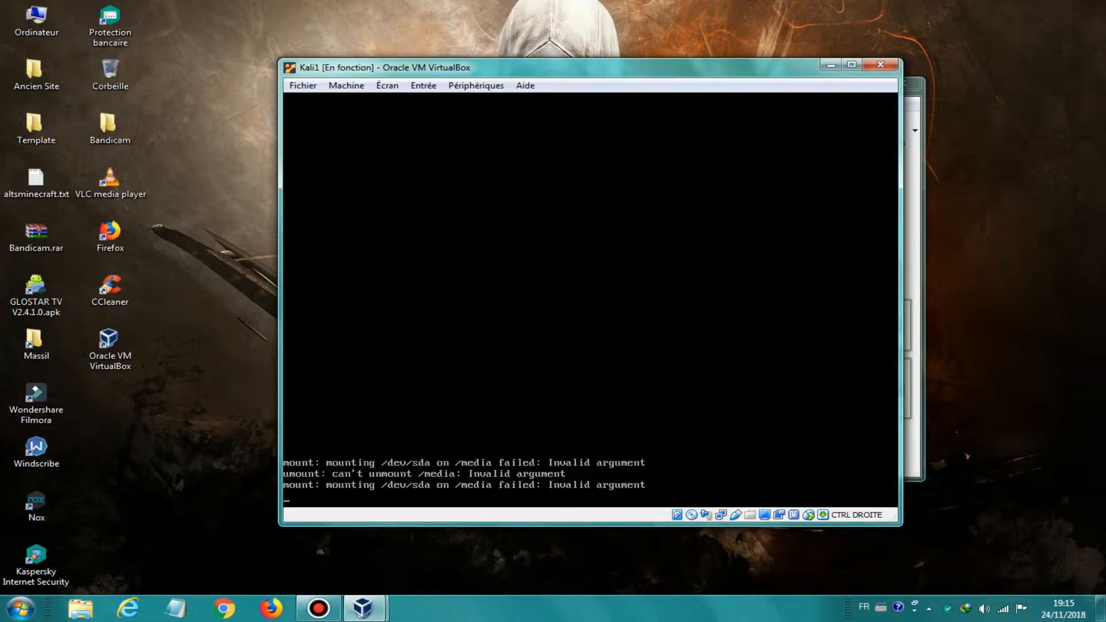
left_click(721, 68)
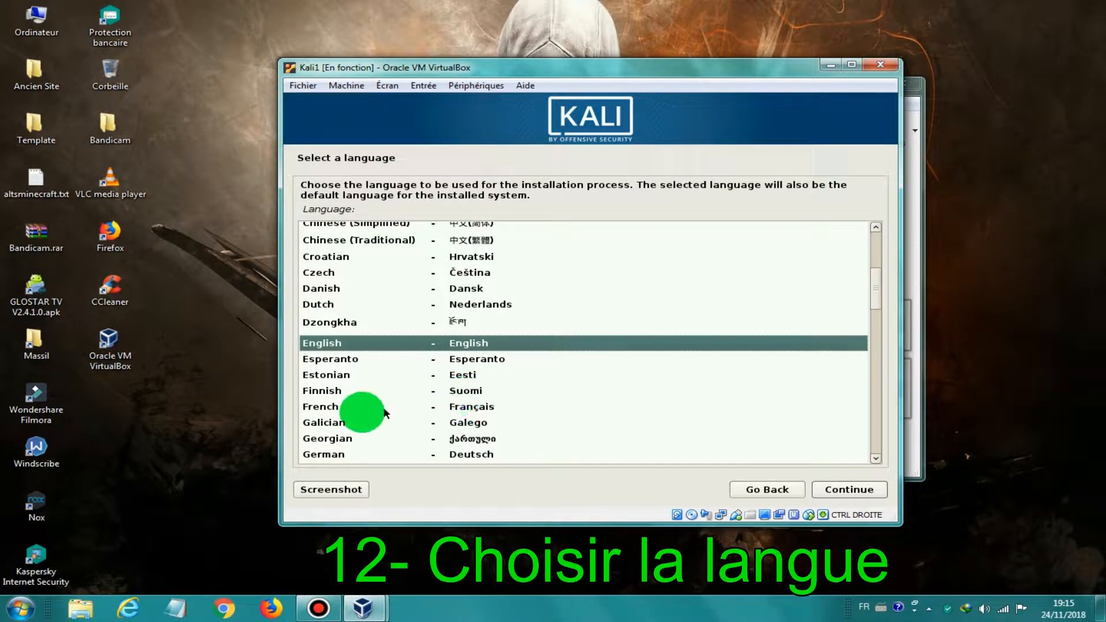
Step: Choose French as language, France as location, and the Français keyboard layout
left_click(323, 411)
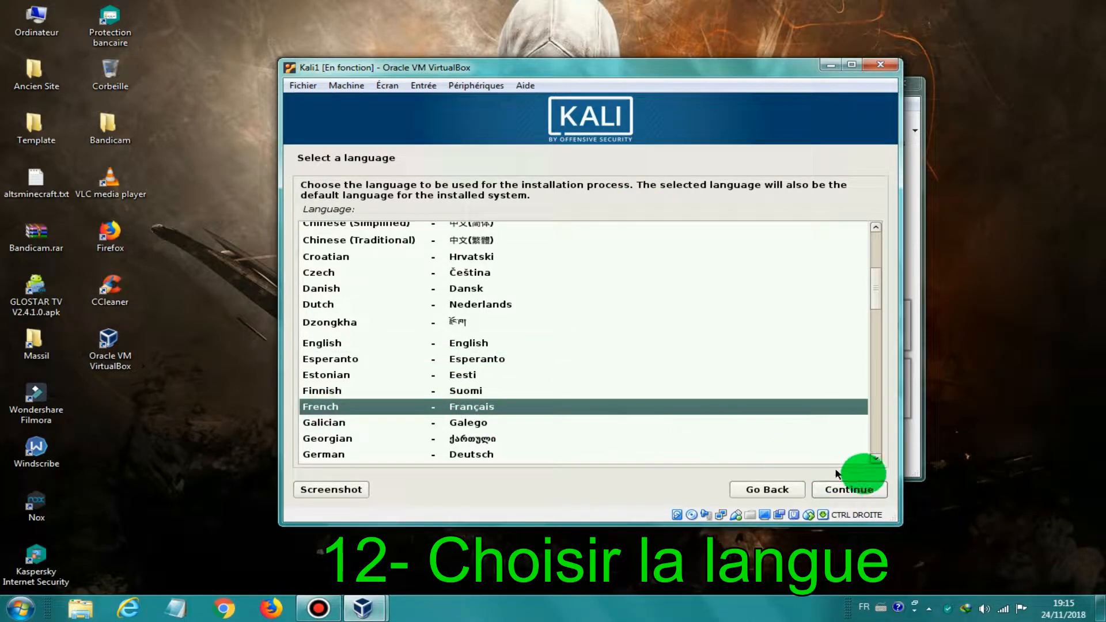
left_click(863, 495)
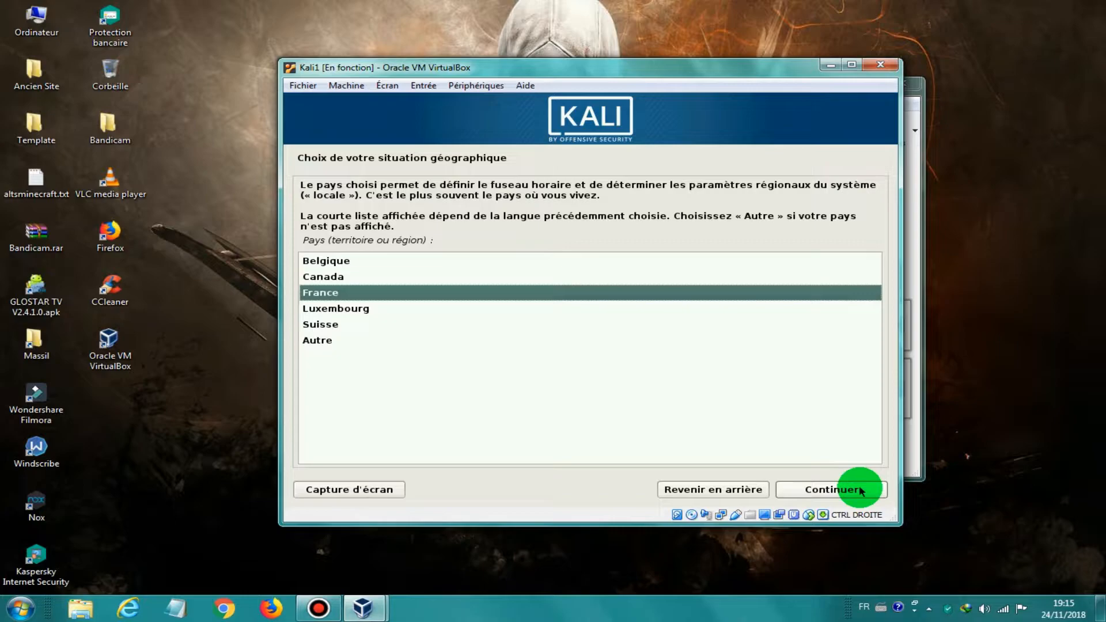
left_click(830, 490)
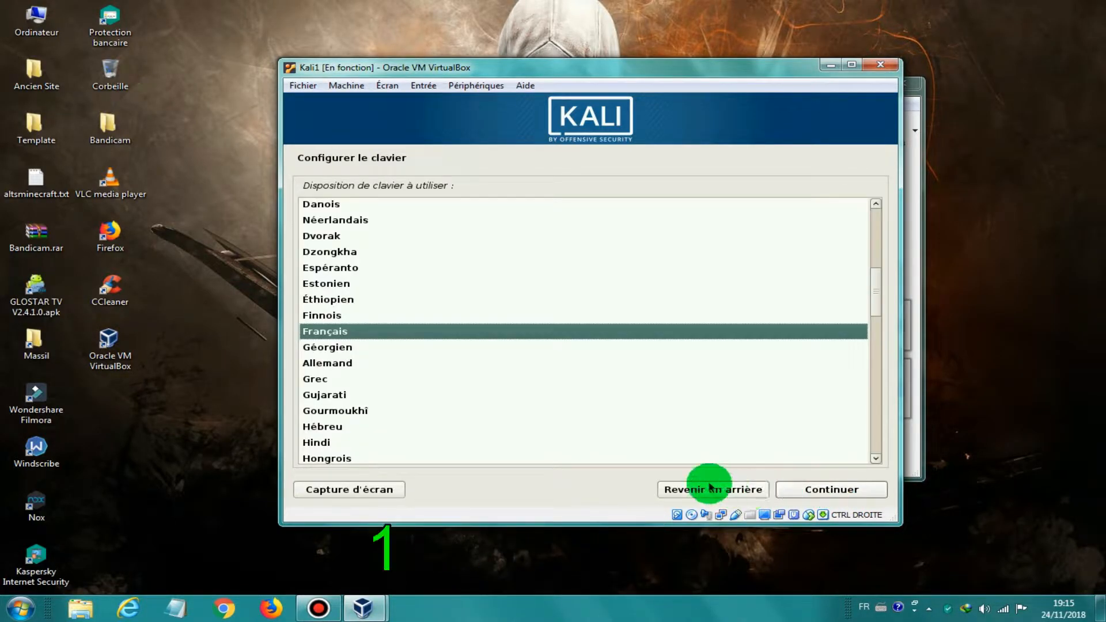
left_click(817, 489)
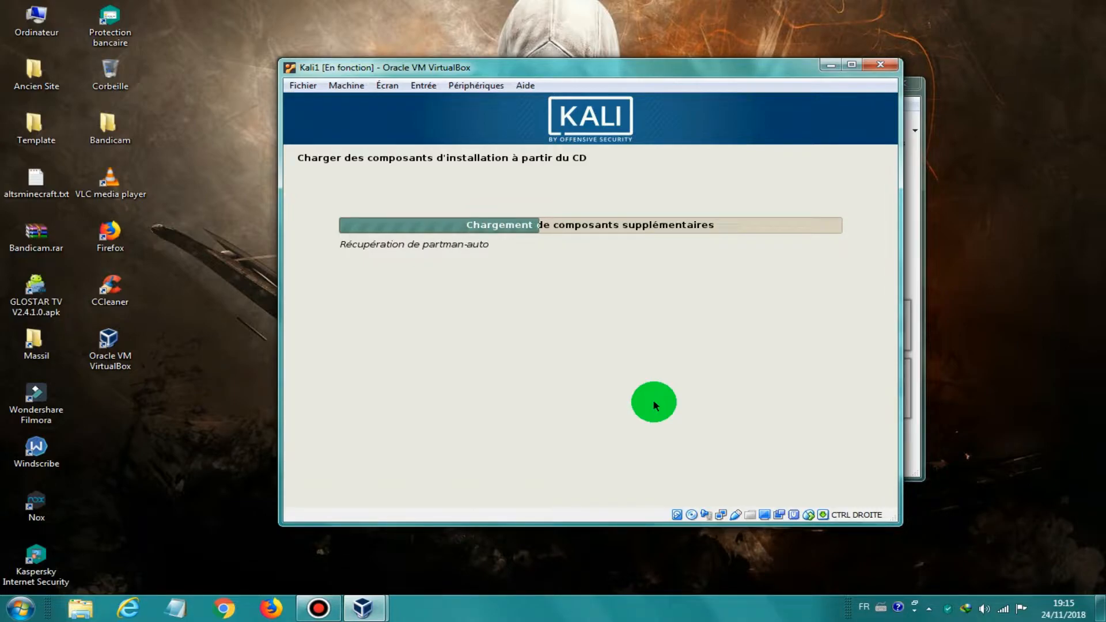
Step: Change the hostname to kali1 and continue with an empty domain name
left_click(329, 608)
left_click(340, 606)
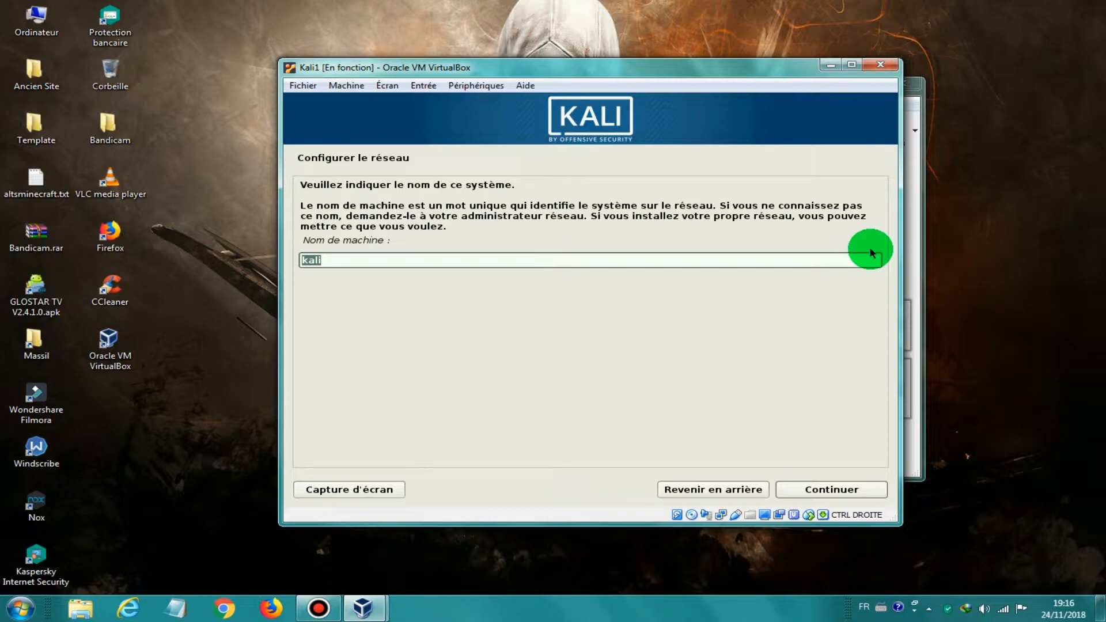
left_click(683, 256)
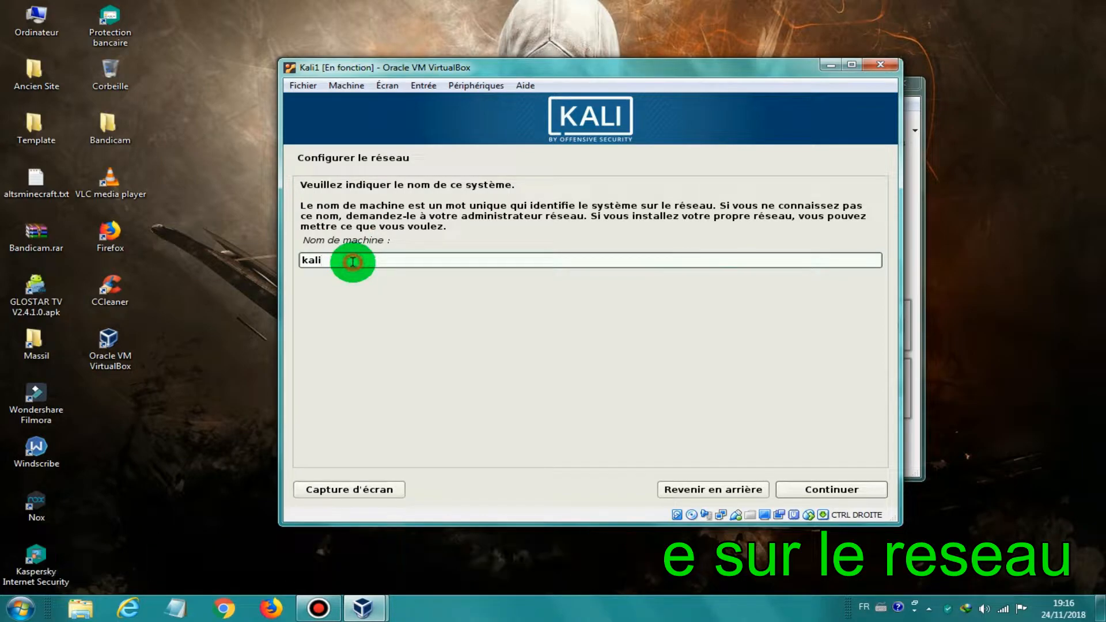
type("1")
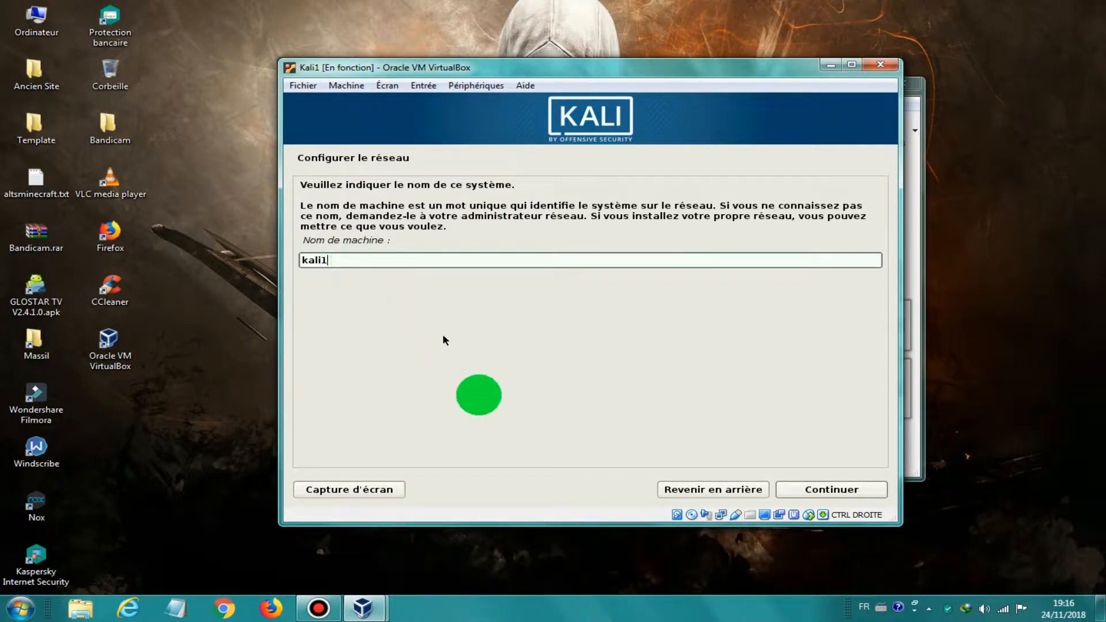
left_click(833, 494)
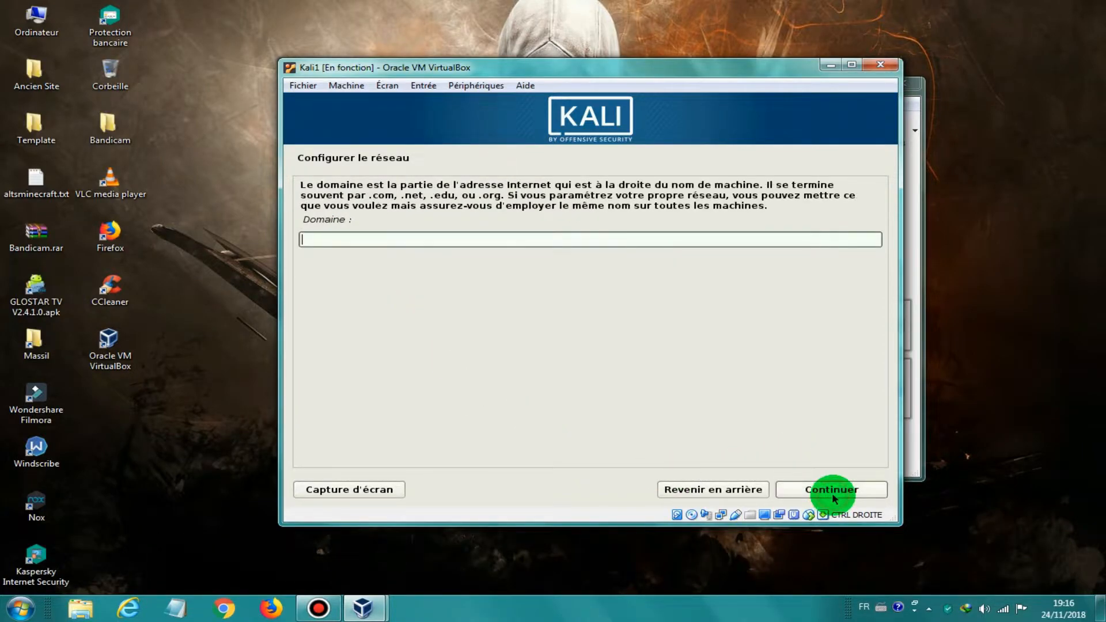
left_click(802, 487)
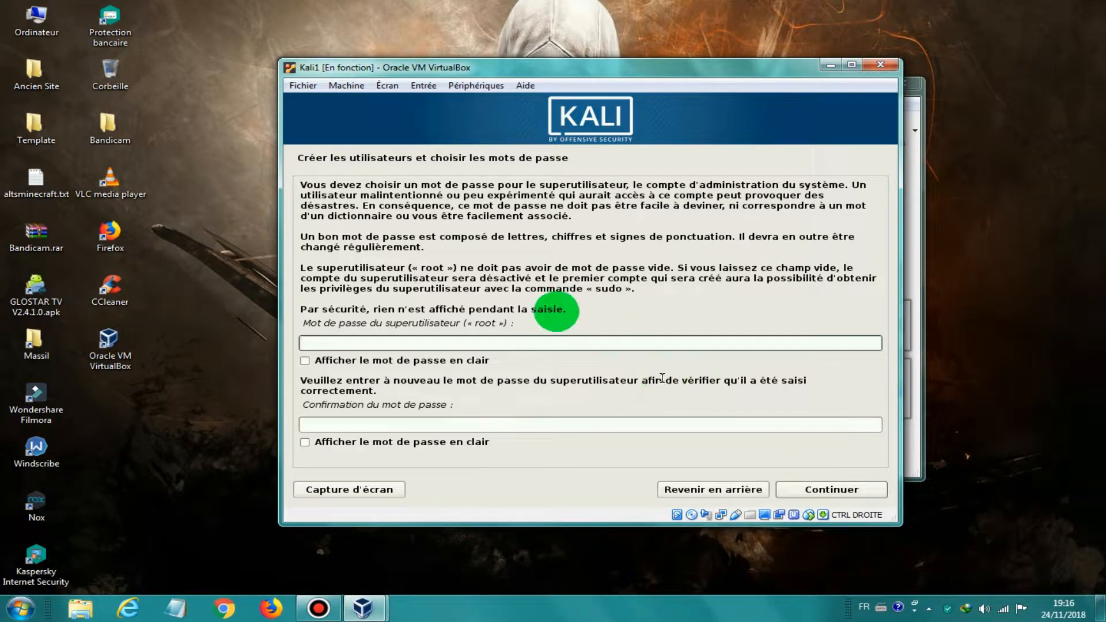
Step: Enter the root password in both fields and confirm it
left_click(506, 342)
type("●●●●")
left_click(472, 426)
type("●●●●")
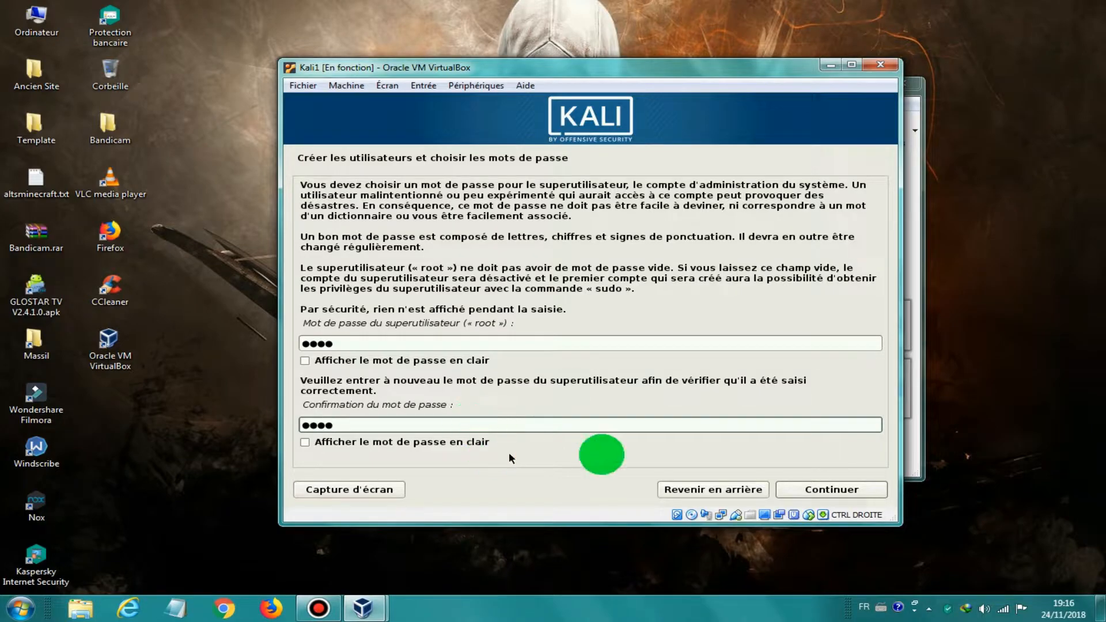
left_click(819, 489)
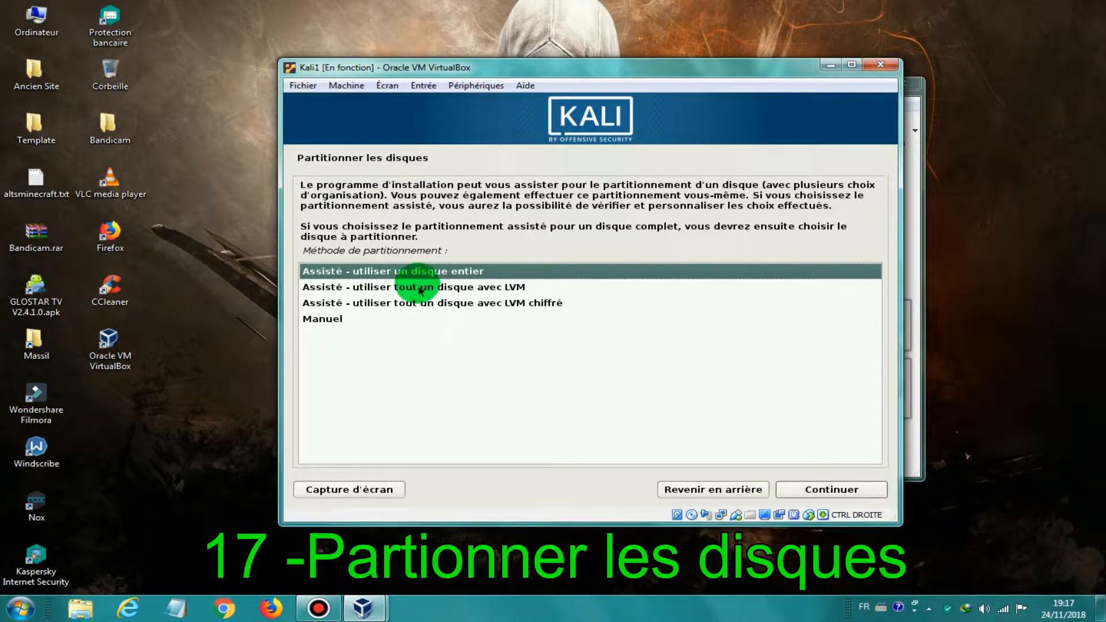
Step: Use guided whole-disk partitioning on the 27.0 GB disk, all in one partition, and write it
left_click(844, 494)
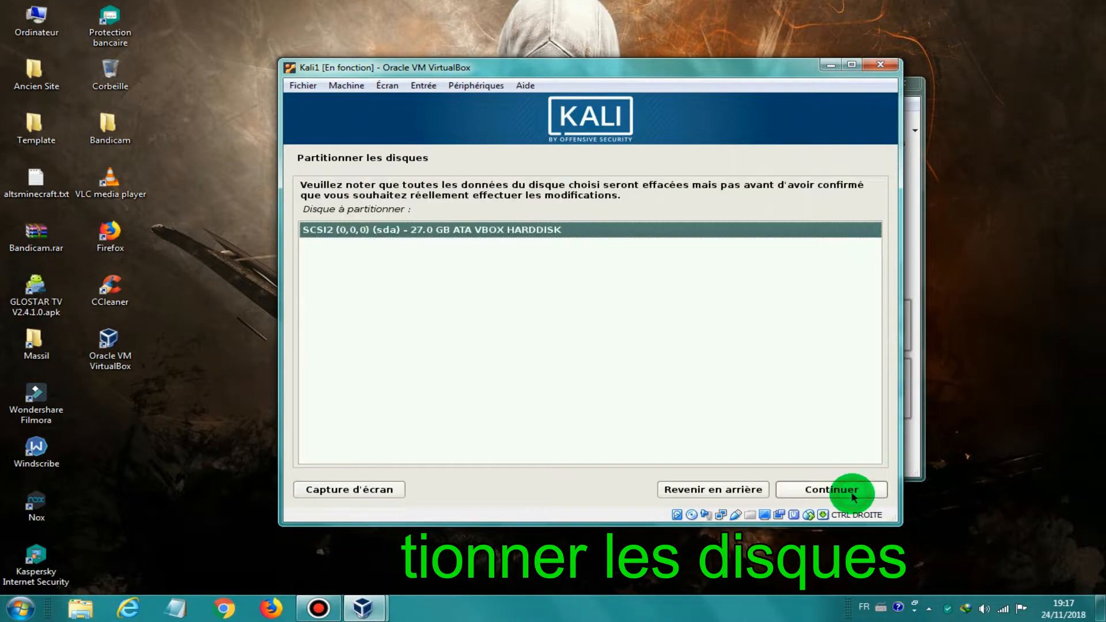
left_click(845, 491)
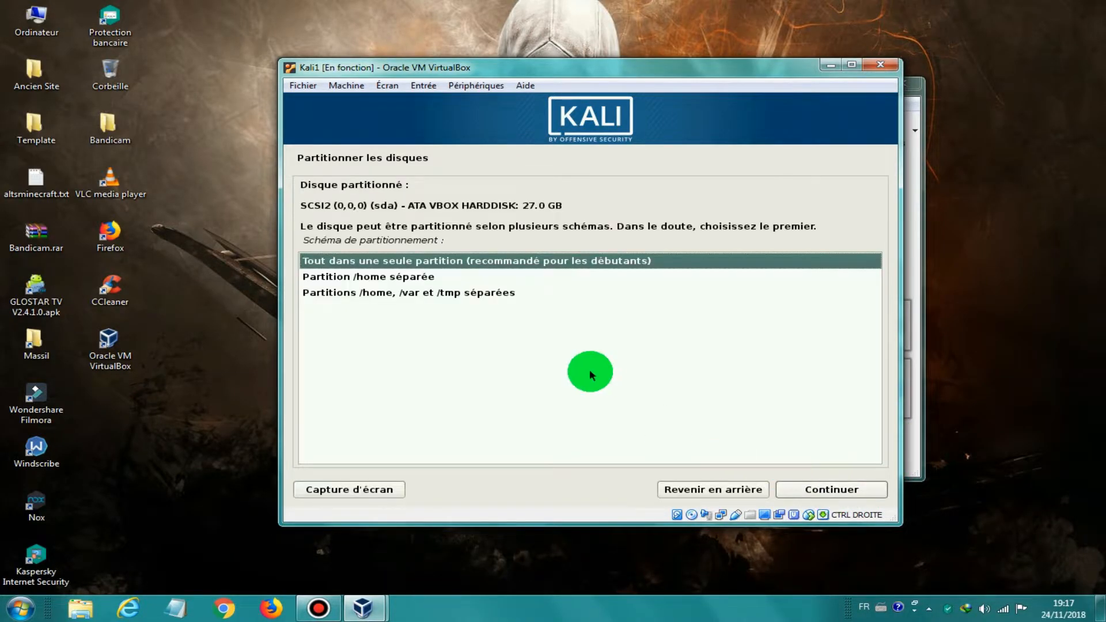
left_click(491, 260)
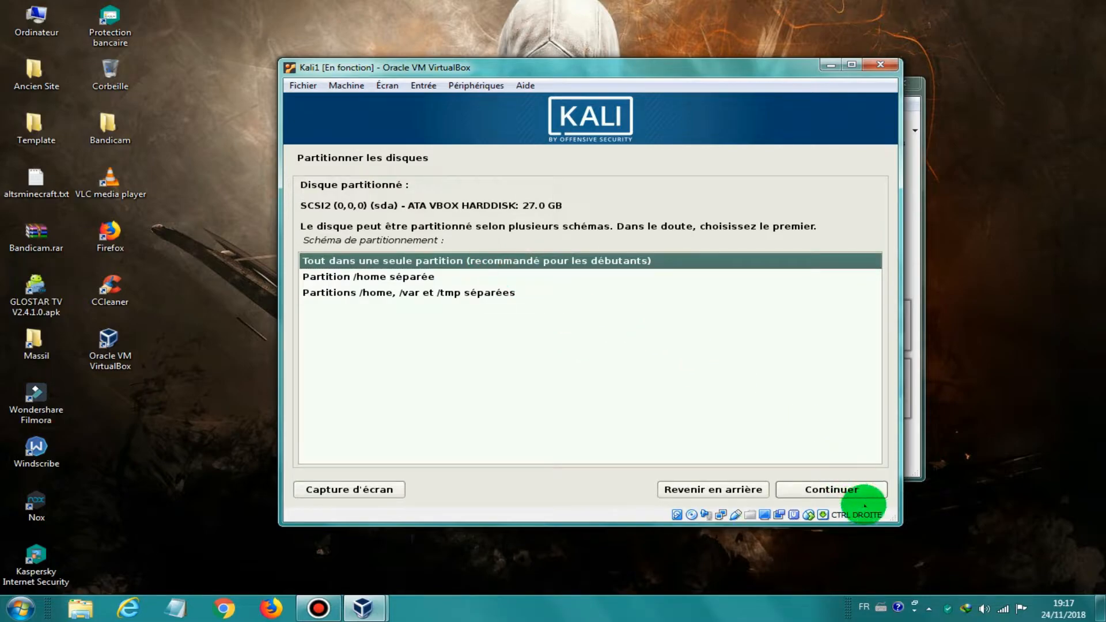
left_click(829, 490)
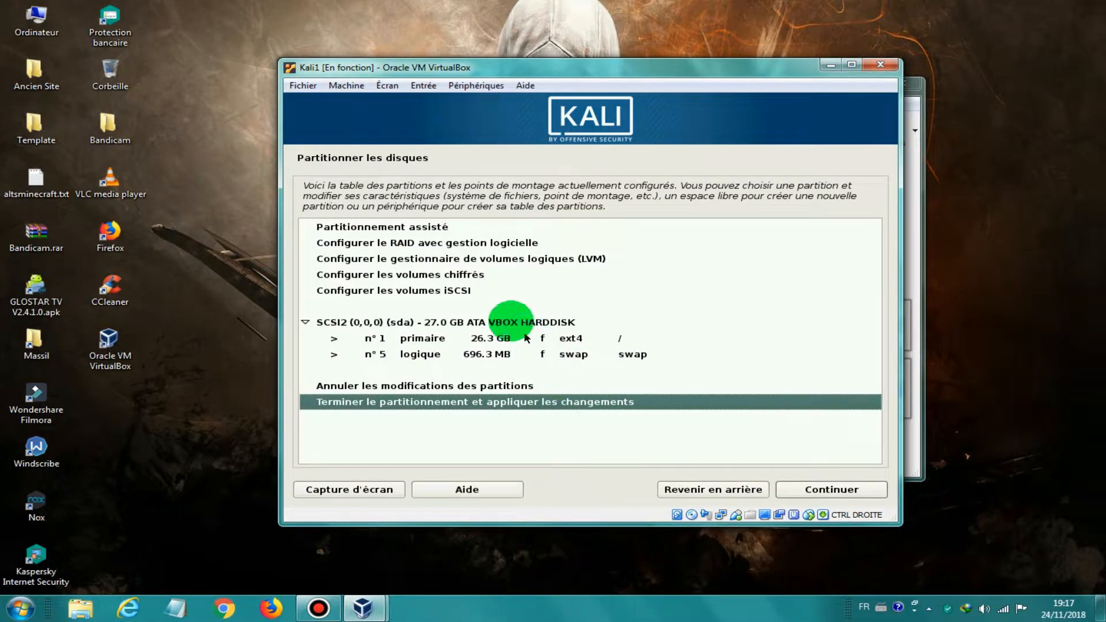
left_click(803, 489)
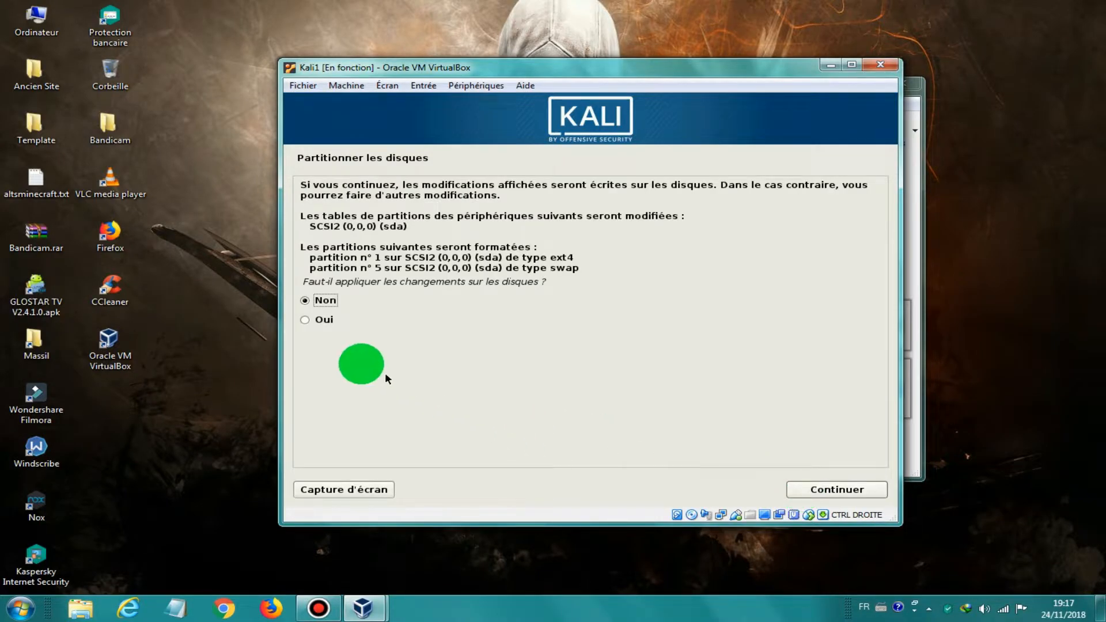
left_click(314, 321)
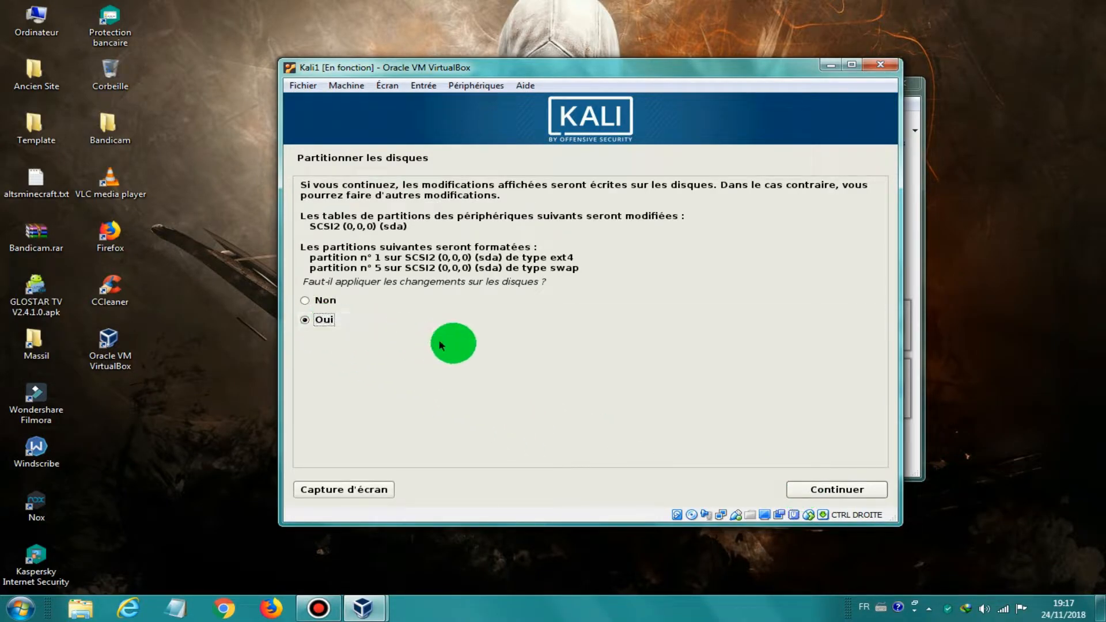
left_click(875, 496)
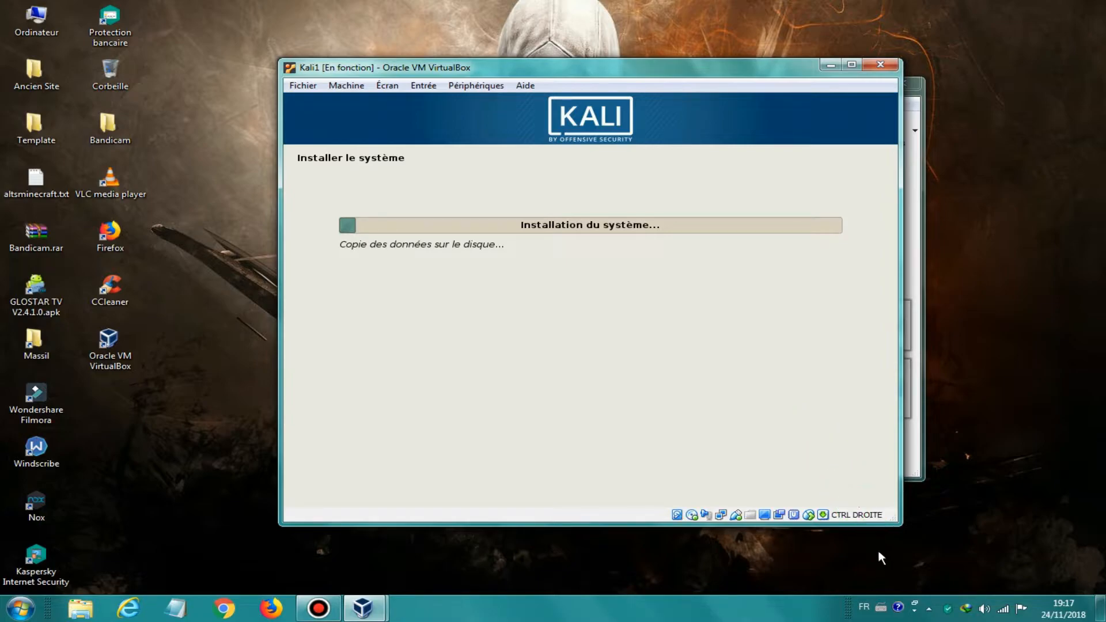
Step: After the system copy, answer Non to using a network mirror and continue
left_click(877, 550)
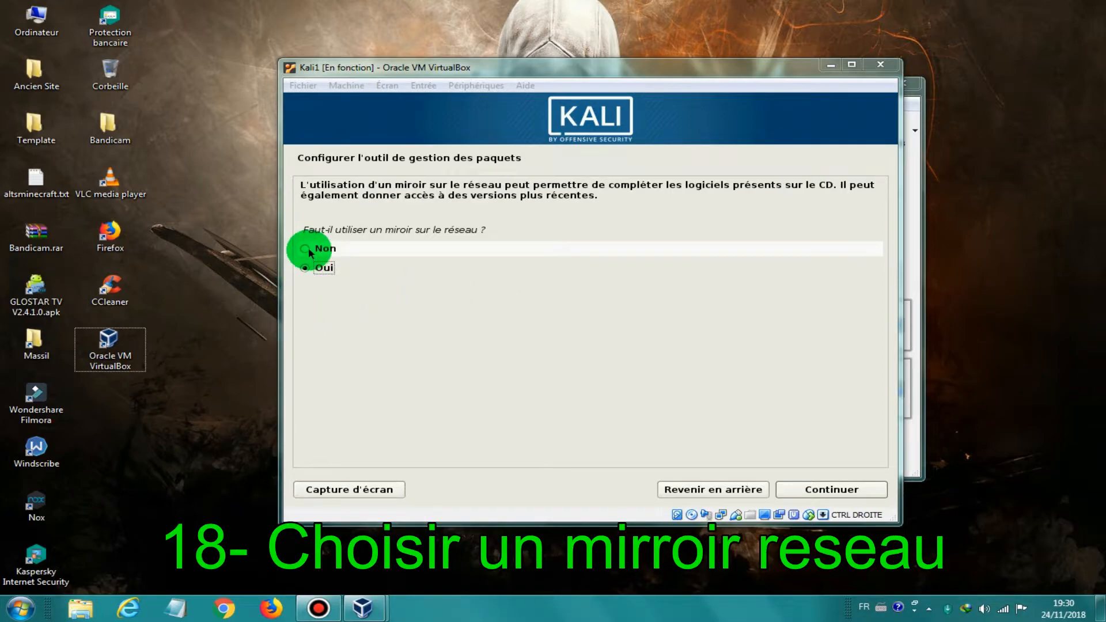
left_click(310, 250)
left_click(852, 491)
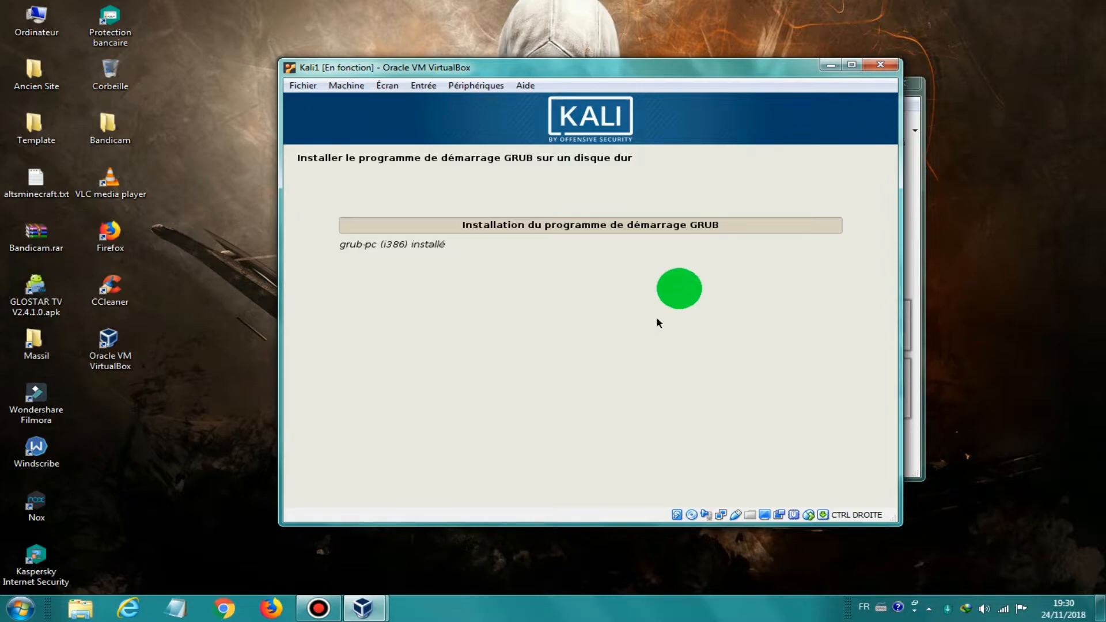
Step: Install the GRUB boot loader on the boot sector, choosing /dev/sda as the device
left_click(773, 575)
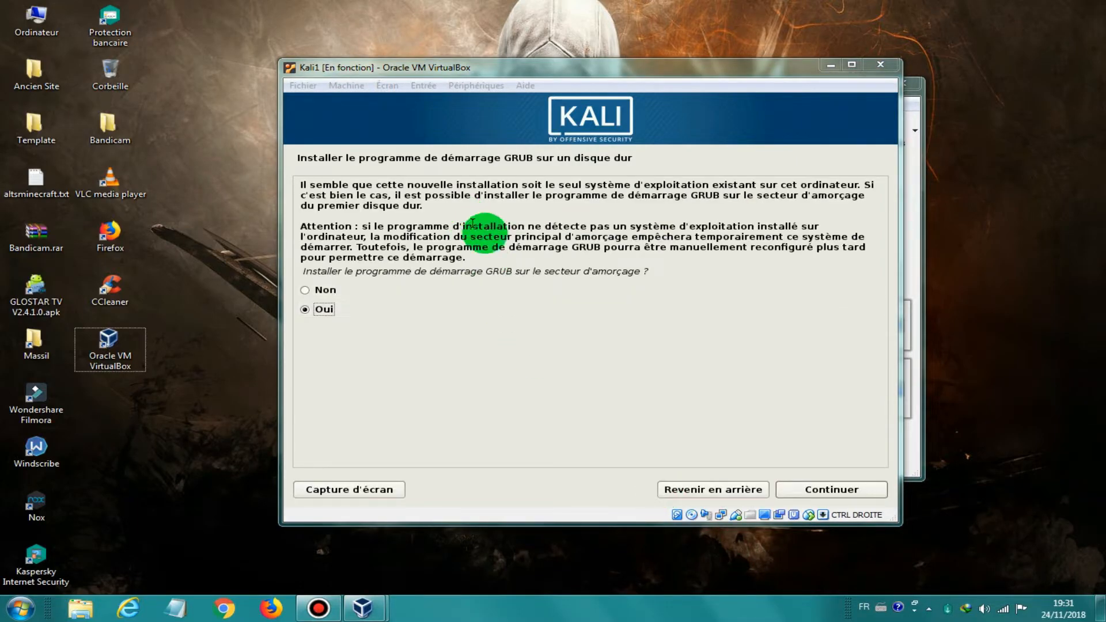
left_click(337, 312)
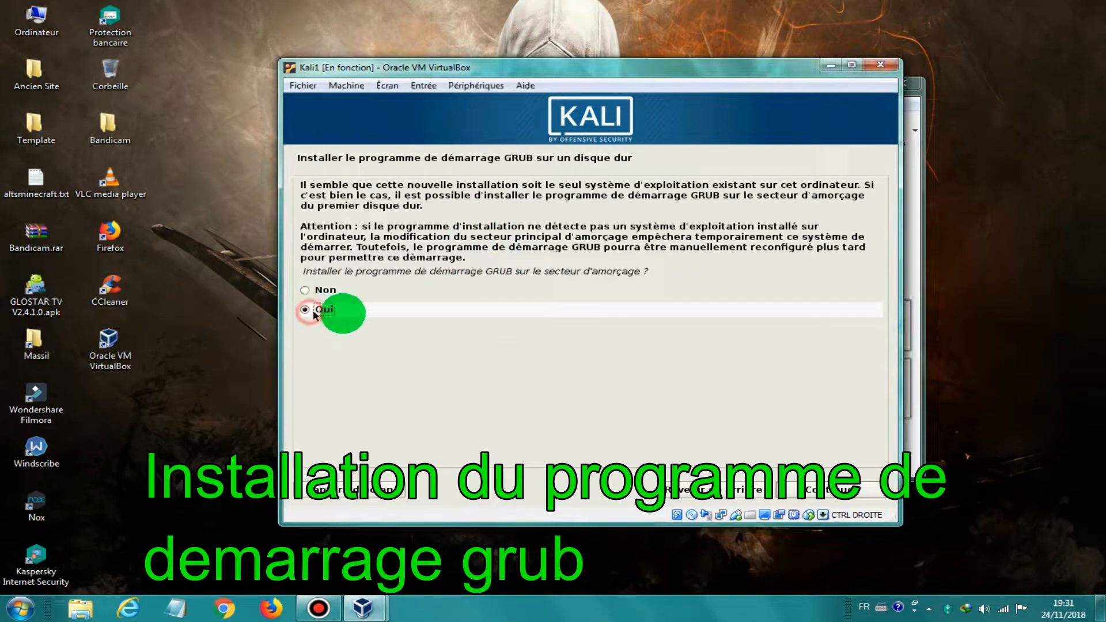
left_click(808, 494)
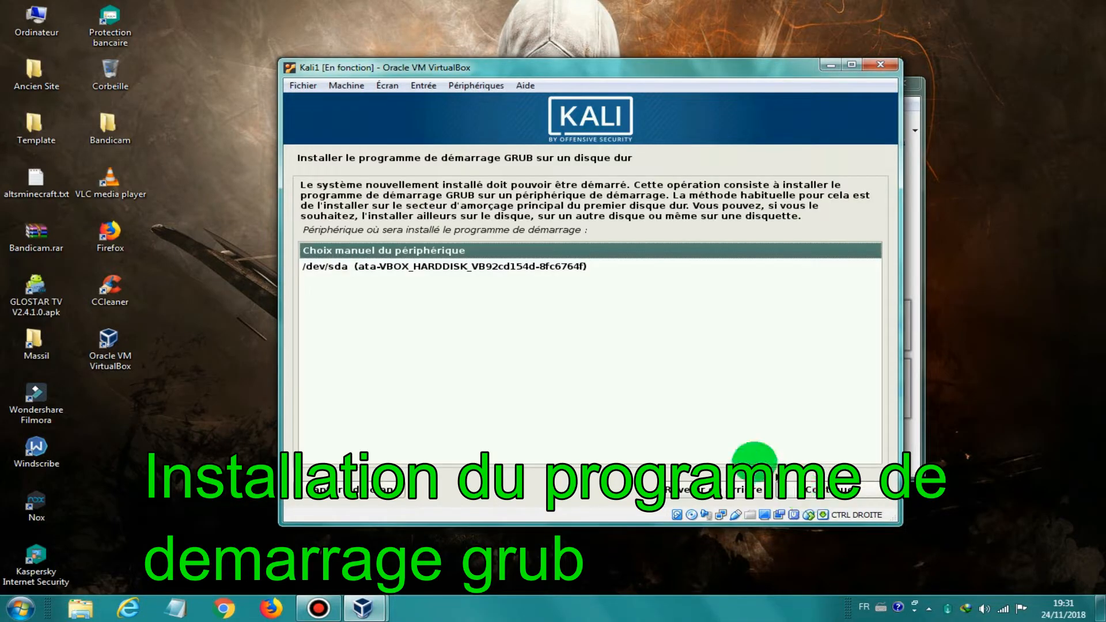
left_click(437, 268)
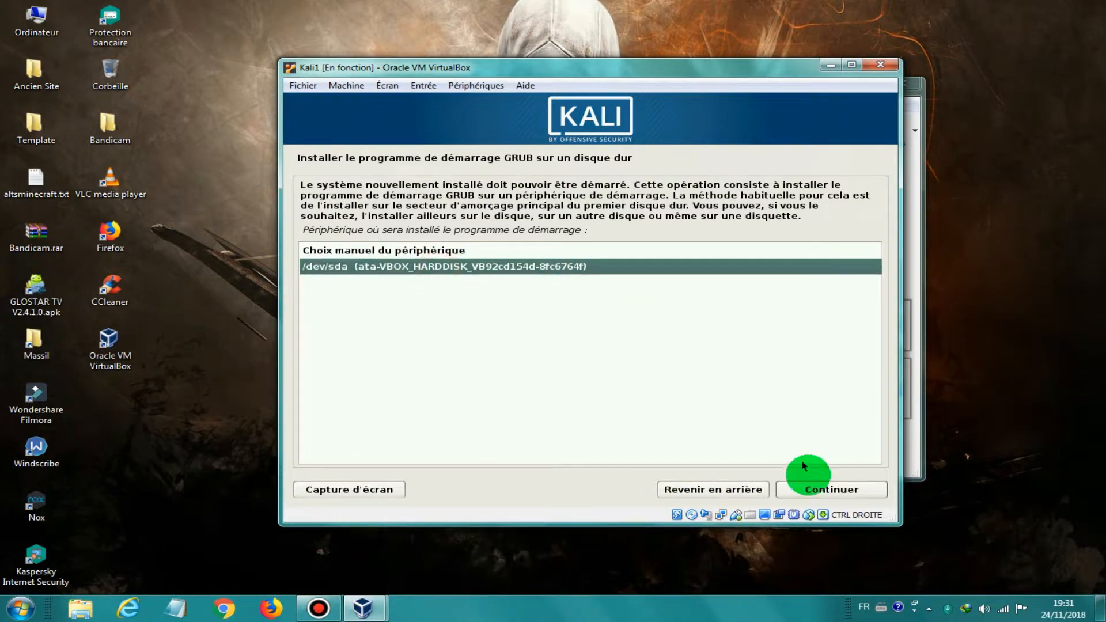
left_click(819, 492)
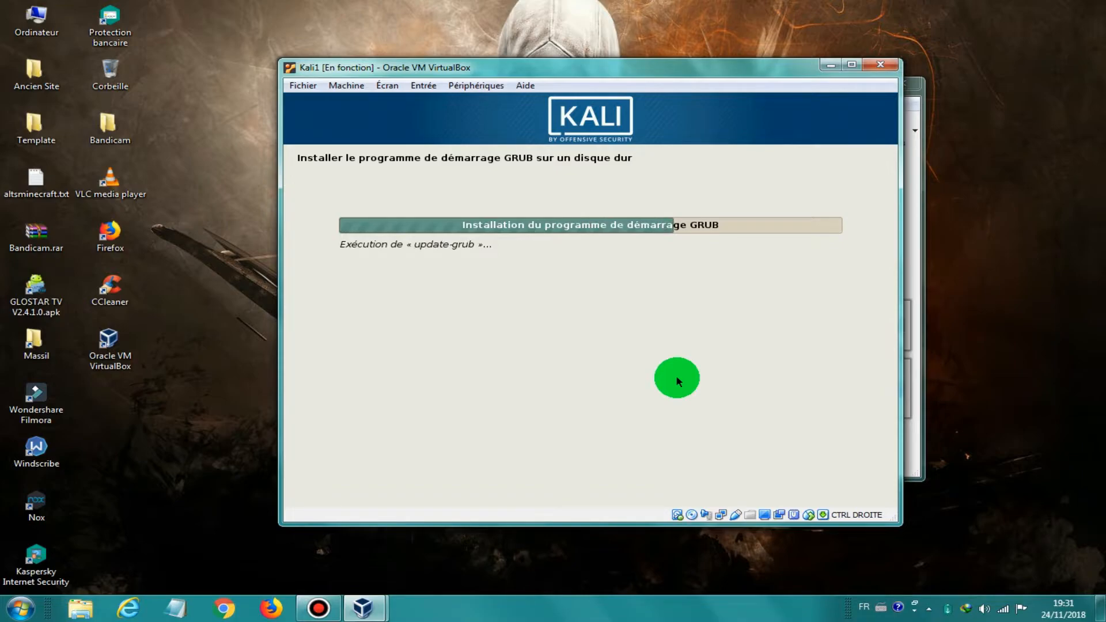
Step: Acknowledge the Installation terminée screen so the VM reboots into GRUB
left_click(829, 576)
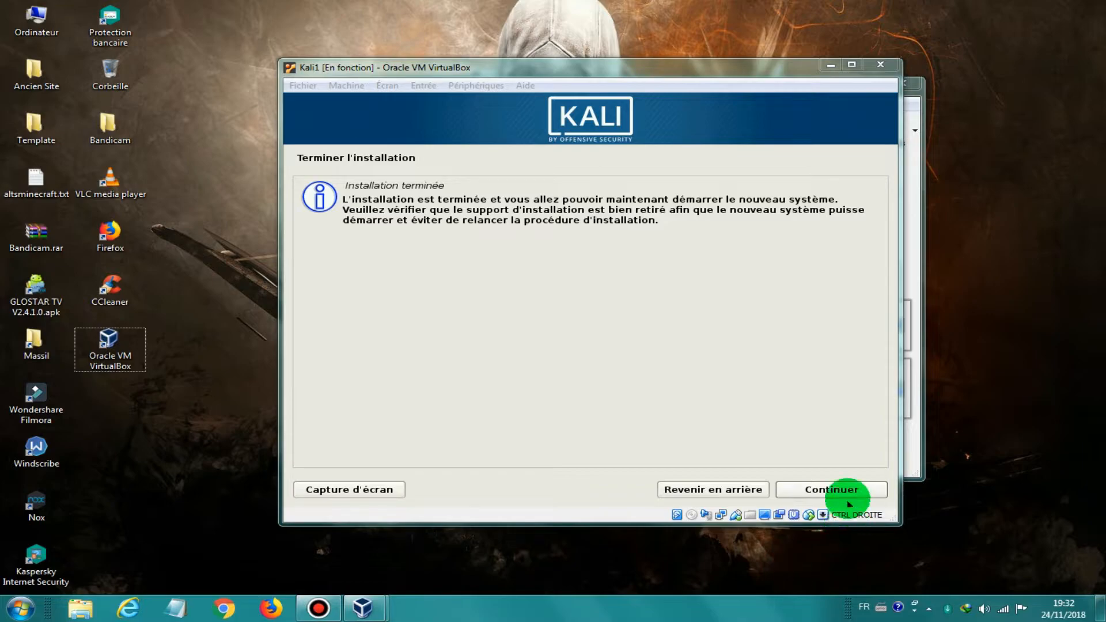
left_click(848, 490)
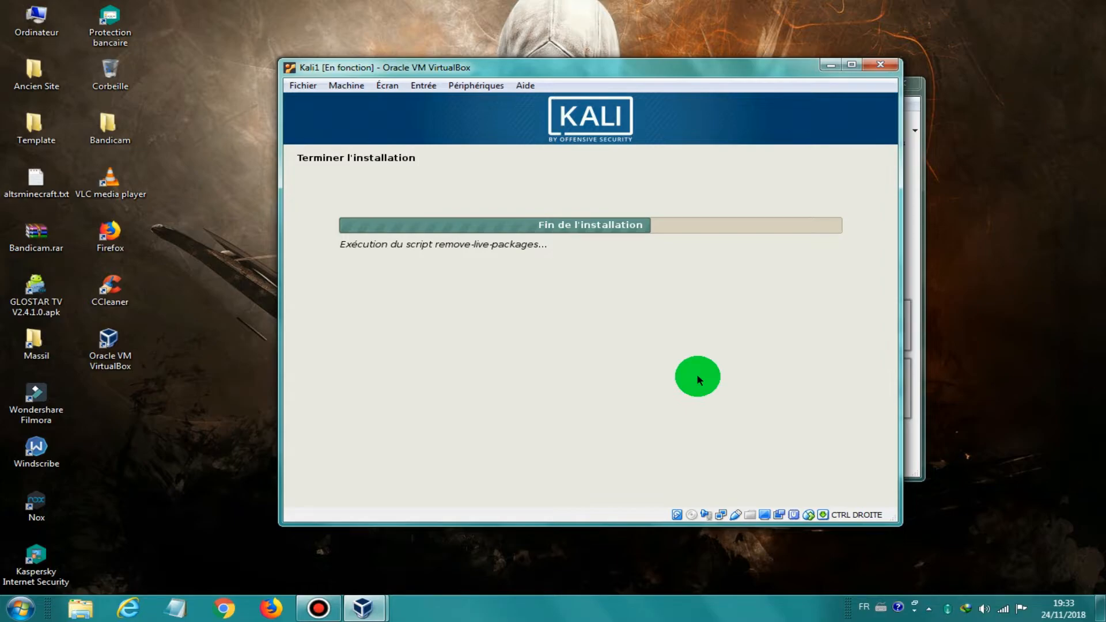
left_click(713, 555)
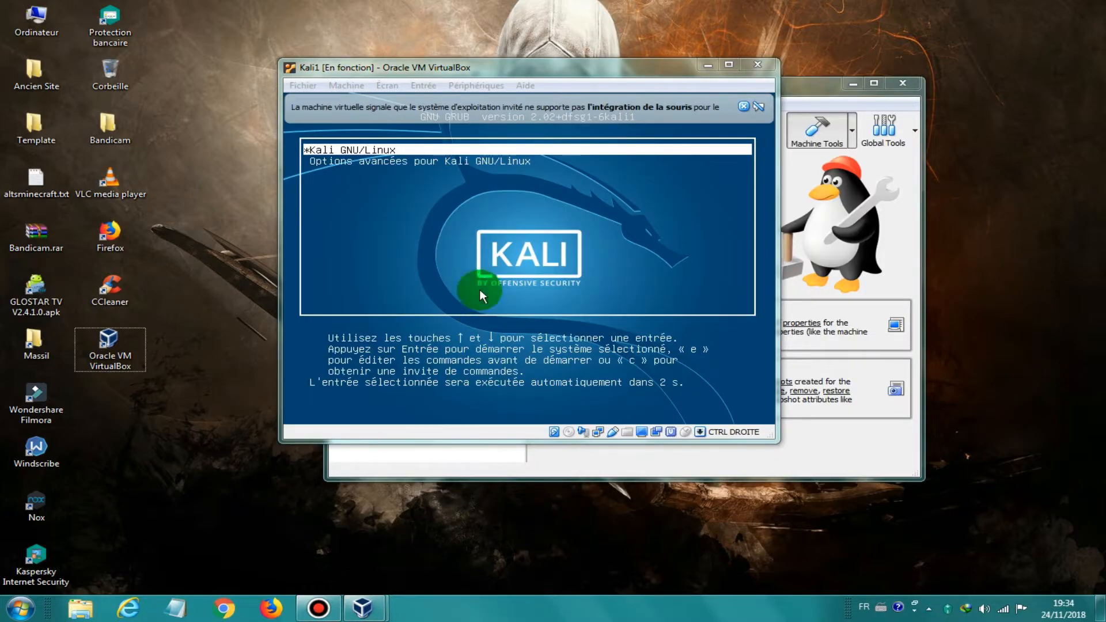
Step: Let GRUB boot Kali GNU/Linux, dismissing the input-capture and mouse-integration notices and refocusing Kali1
left_click(406, 150)
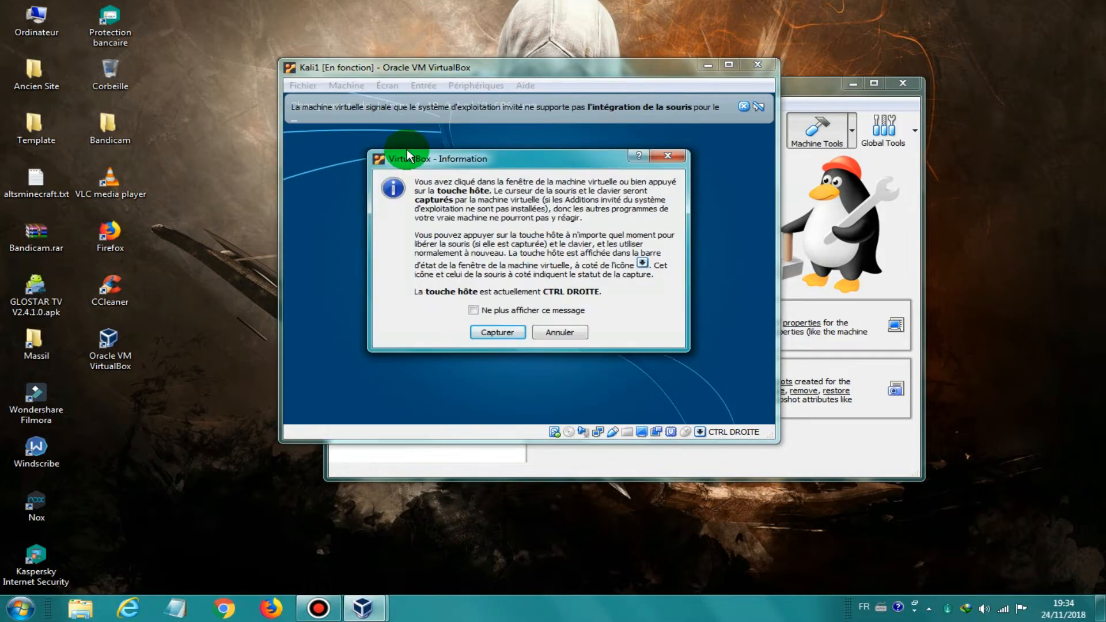
left_click(559, 333)
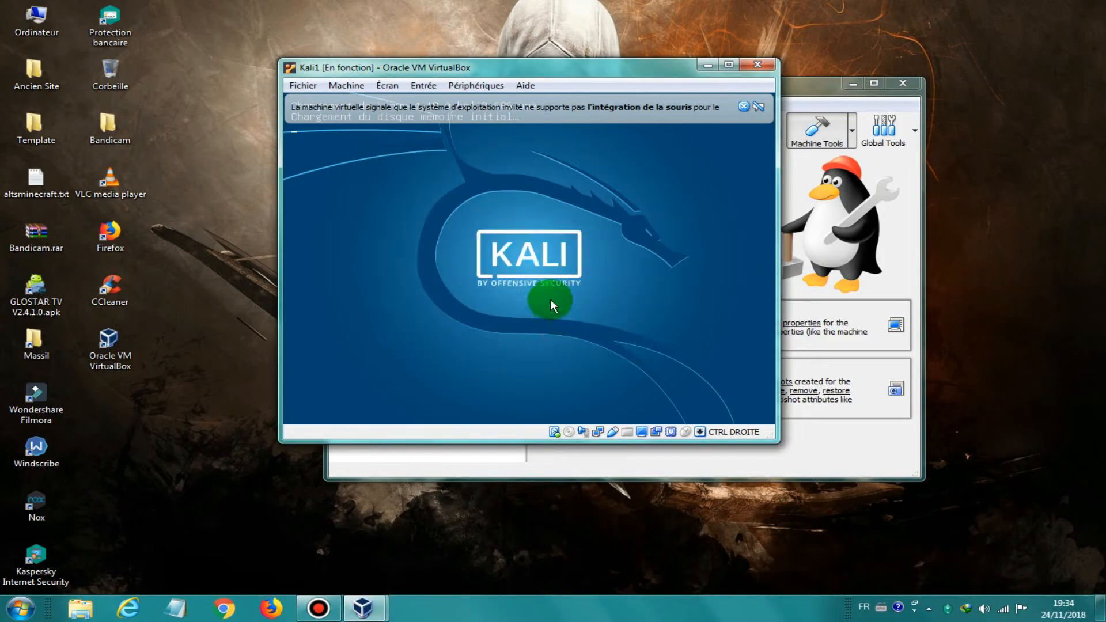
left_click(743, 106)
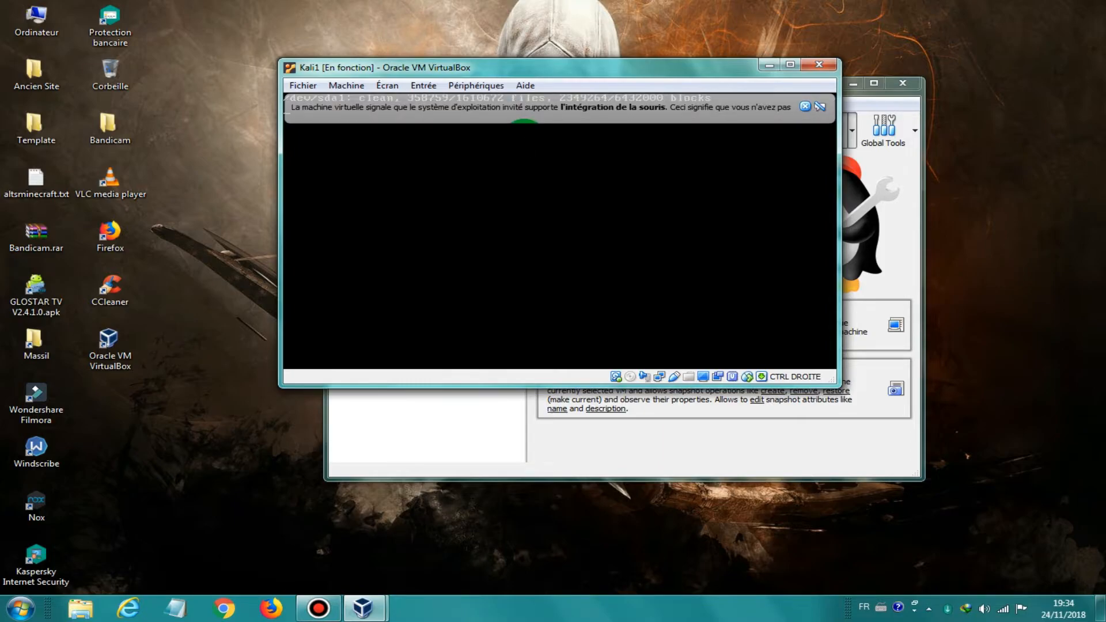
left_click(805, 106)
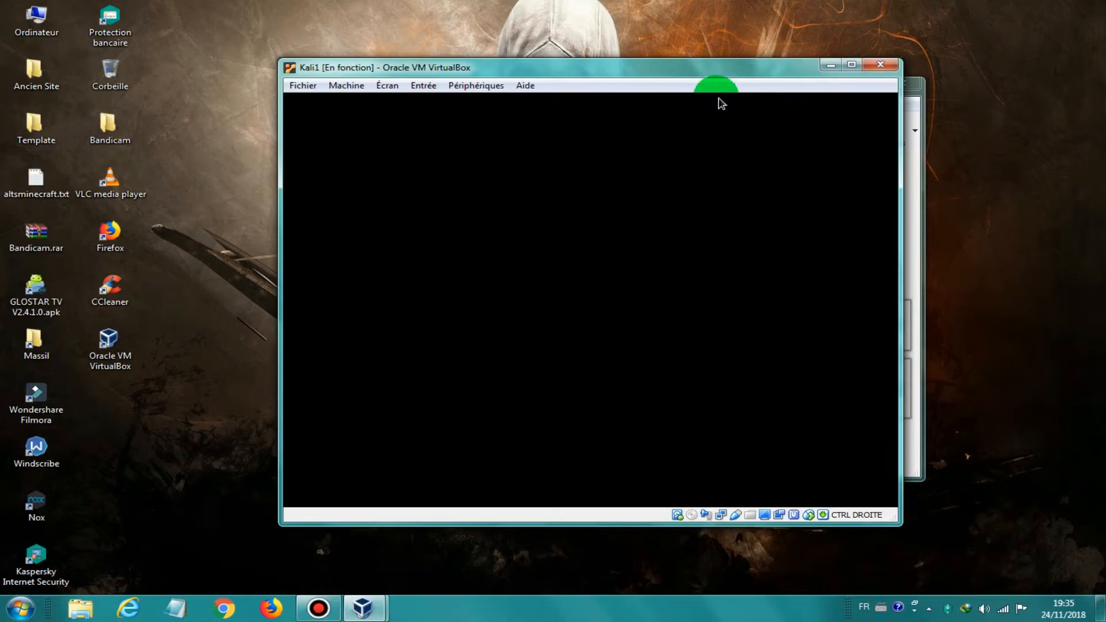
left_click(313, 607)
left_click(313, 607)
left_click(488, 568)
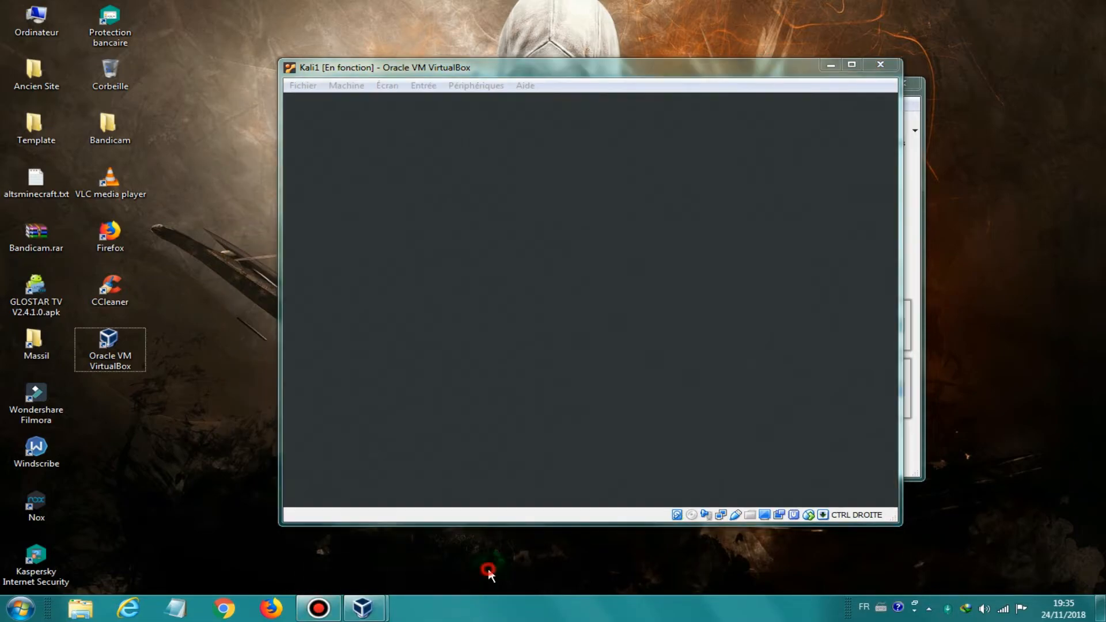
Step: Sign in at the Kali login screen with username root and the root password
left_click(470, 69)
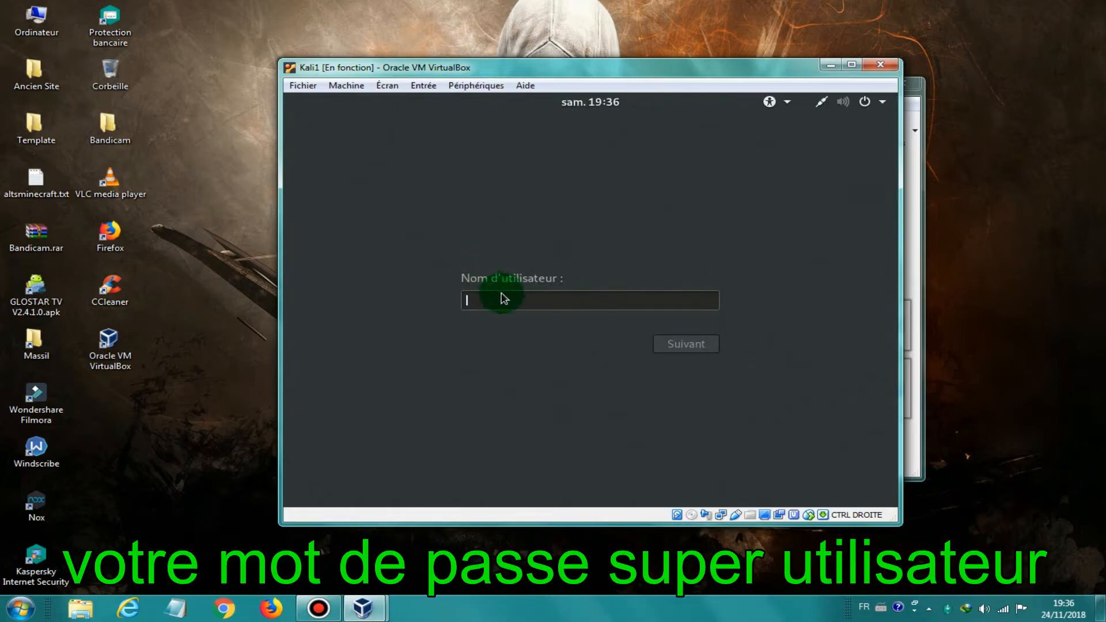
type("ro")
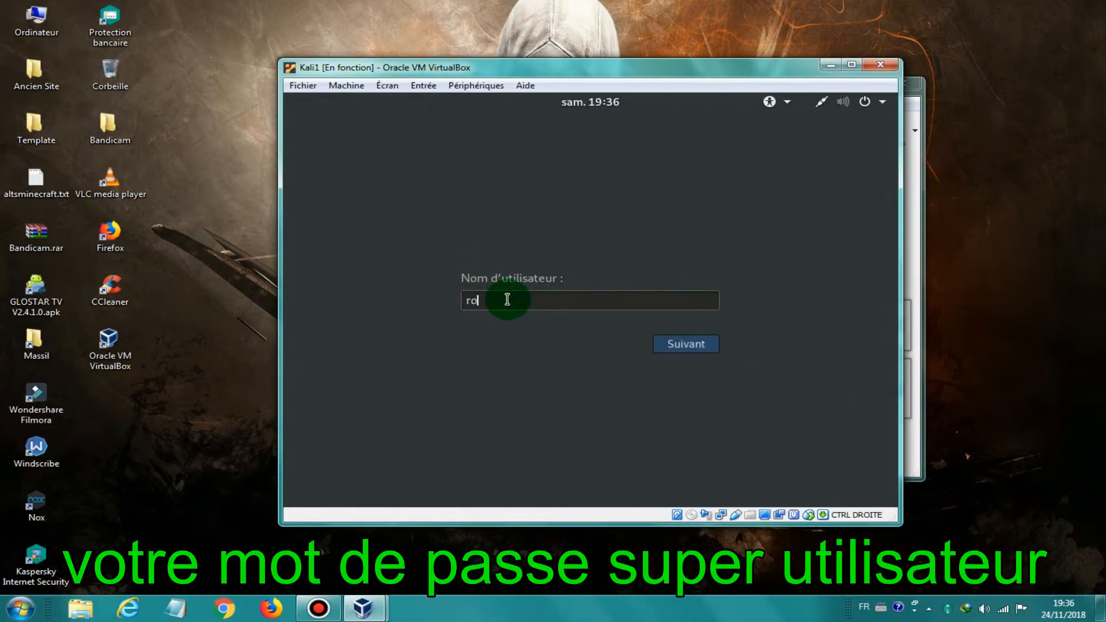
type("ot")
key("Return")
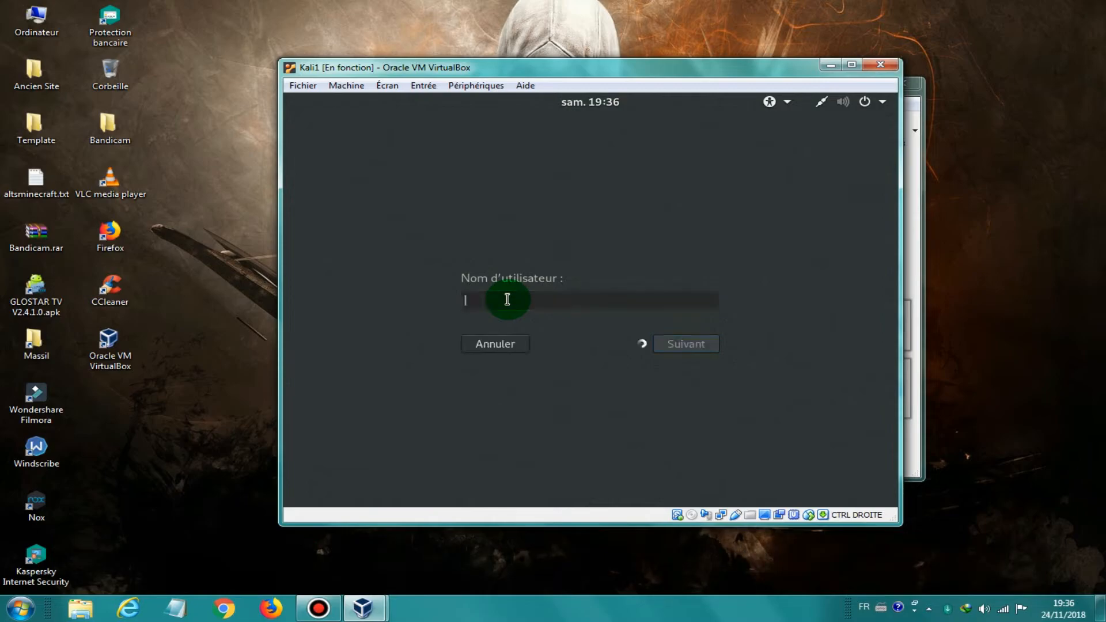
type("toor")
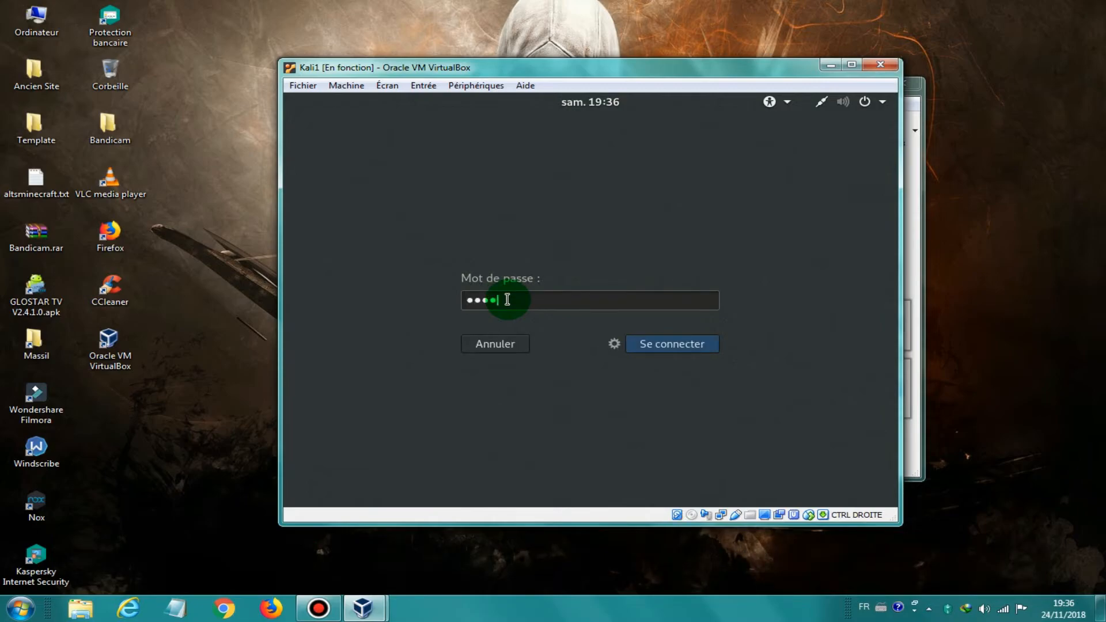
key("Return")
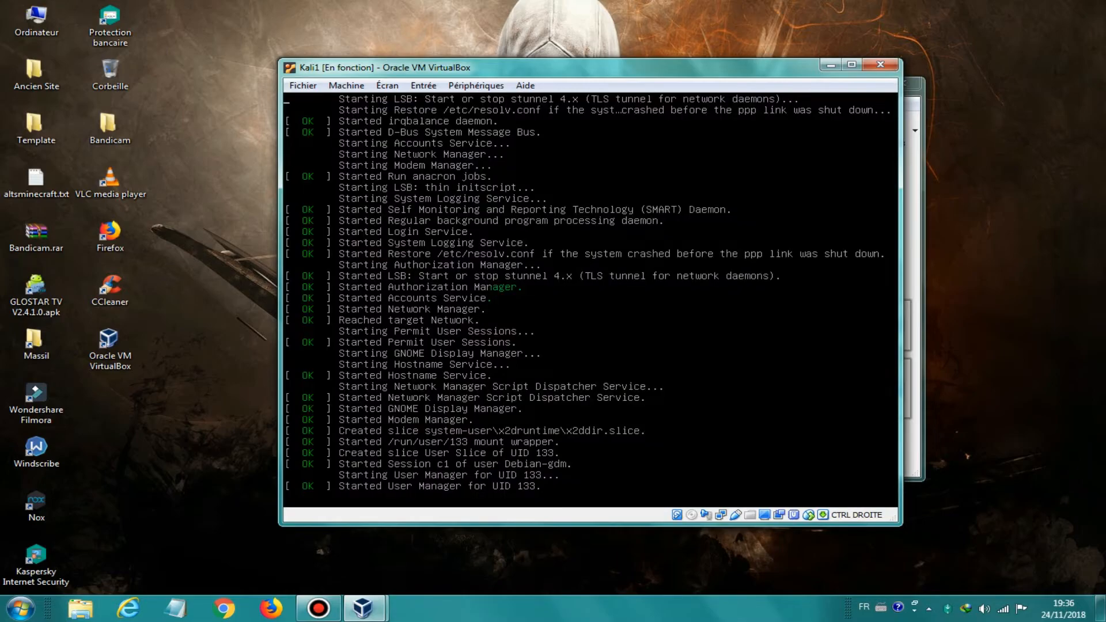
Step: Launch a Terminal from the Kali dock at the root@kali1 prompt
left_click(707, 47)
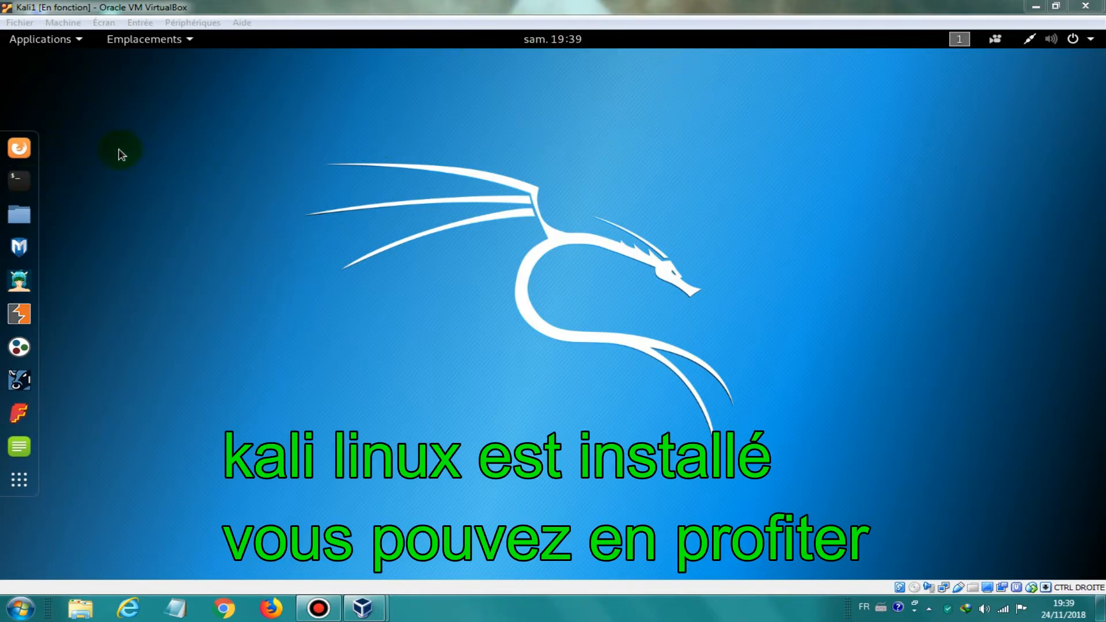
left_click(19, 179)
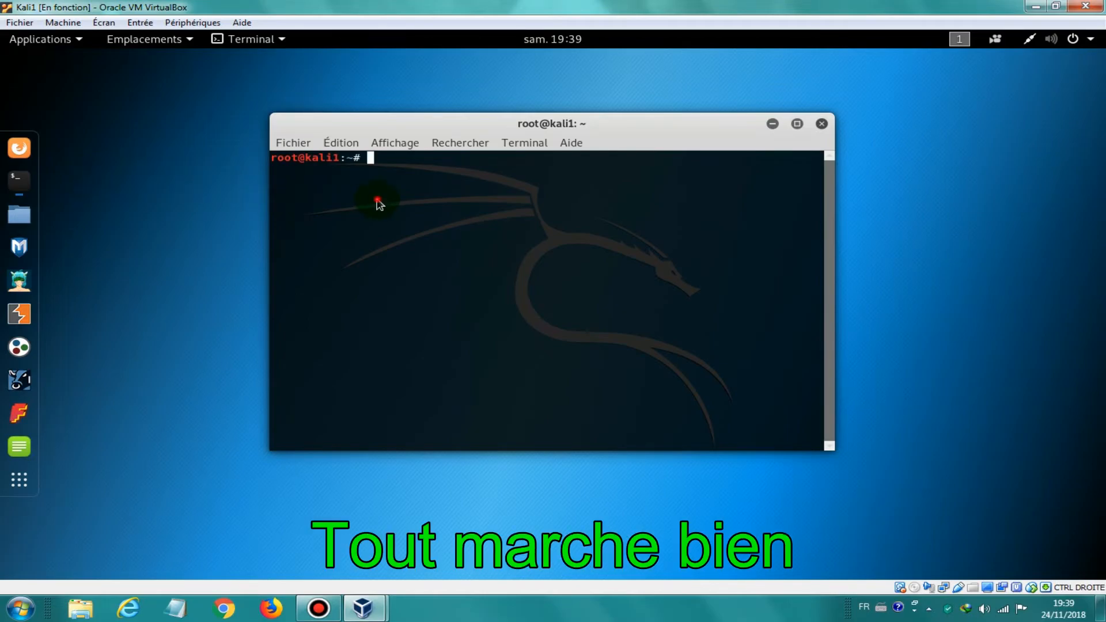
Step: Change directory with 'cd desktop' then 'cd Bureau', and close the terminal
type("cd desktop")
key("Return")
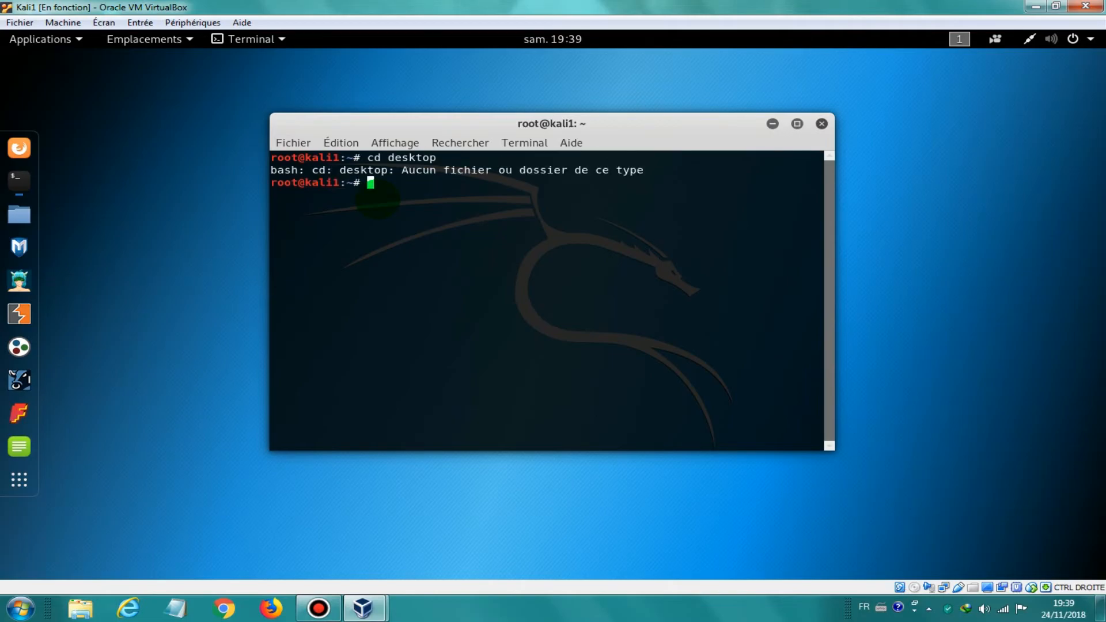
type("cd Bureau")
key("Return")
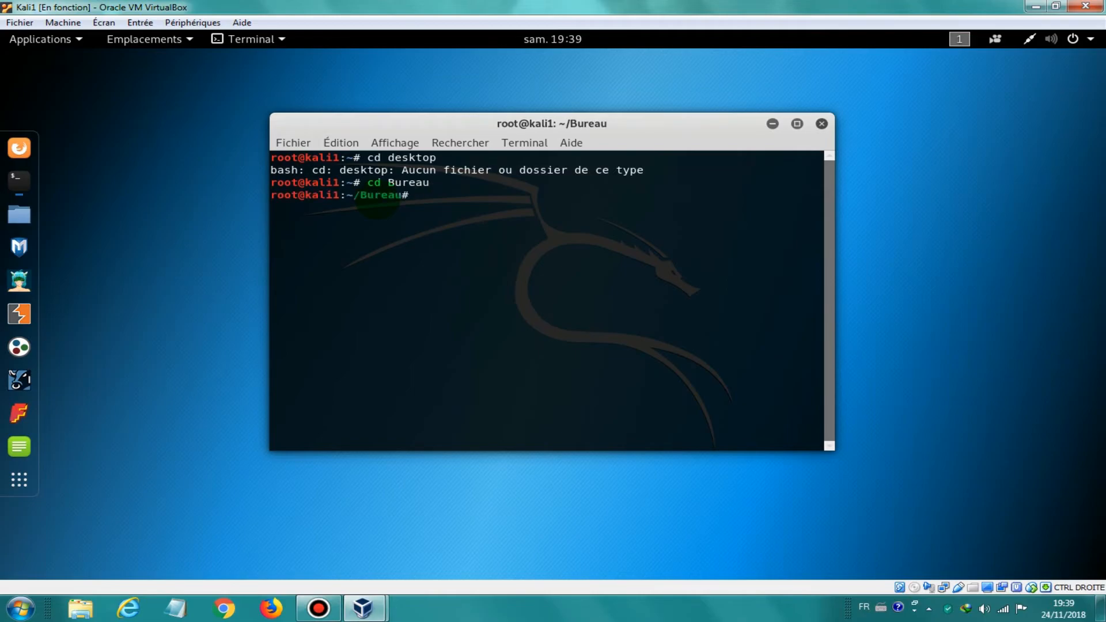
left_click(822, 124)
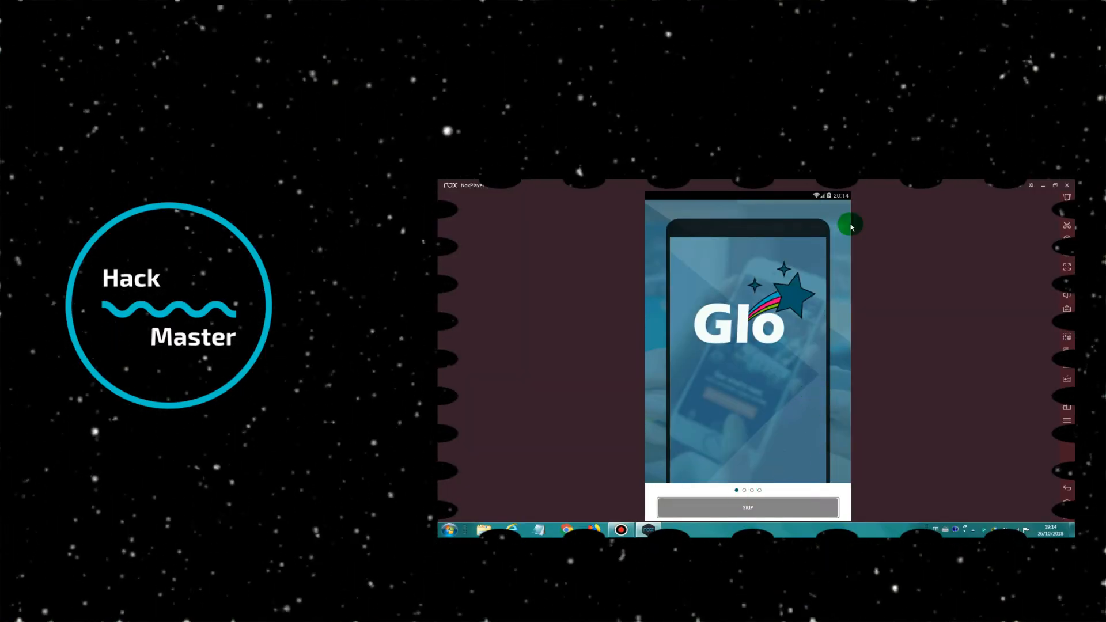
left_click(747, 509)
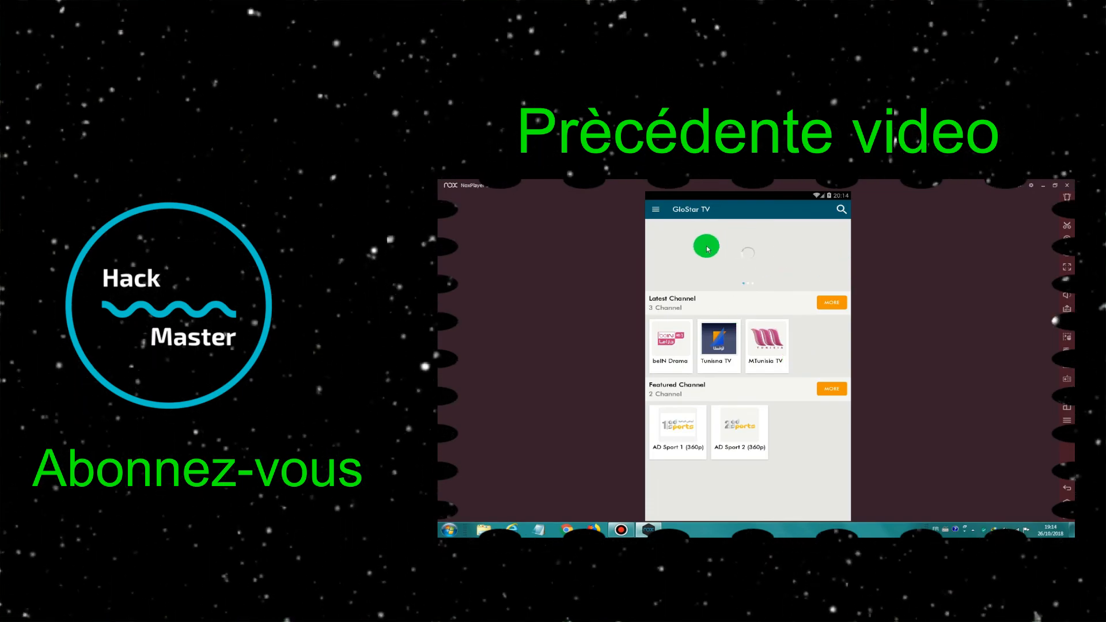
left_click(655, 214)
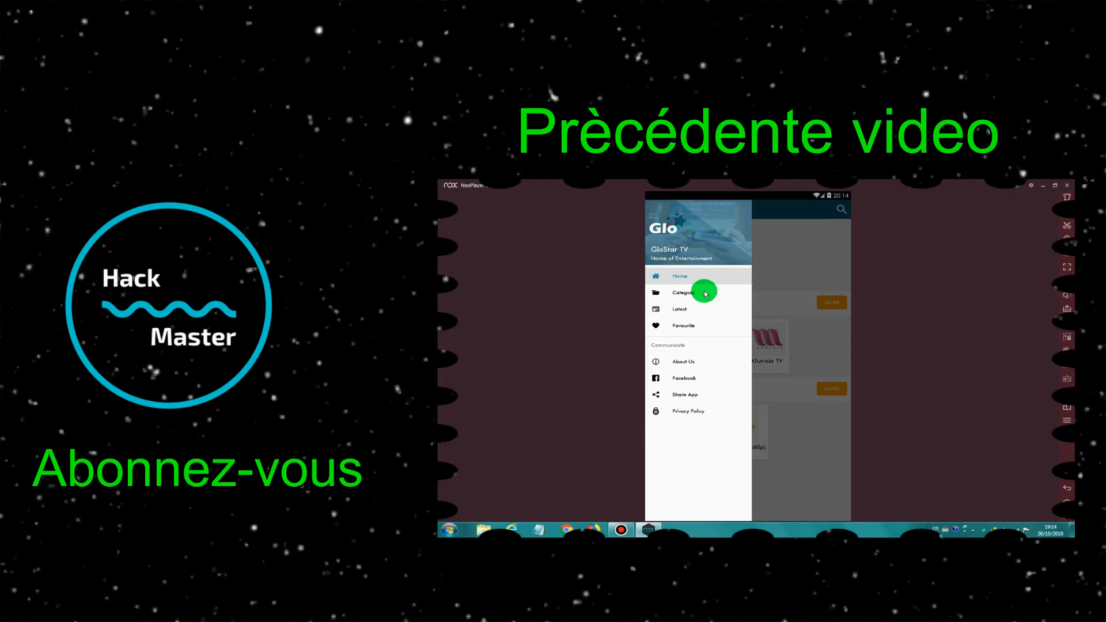
left_click(683, 293)
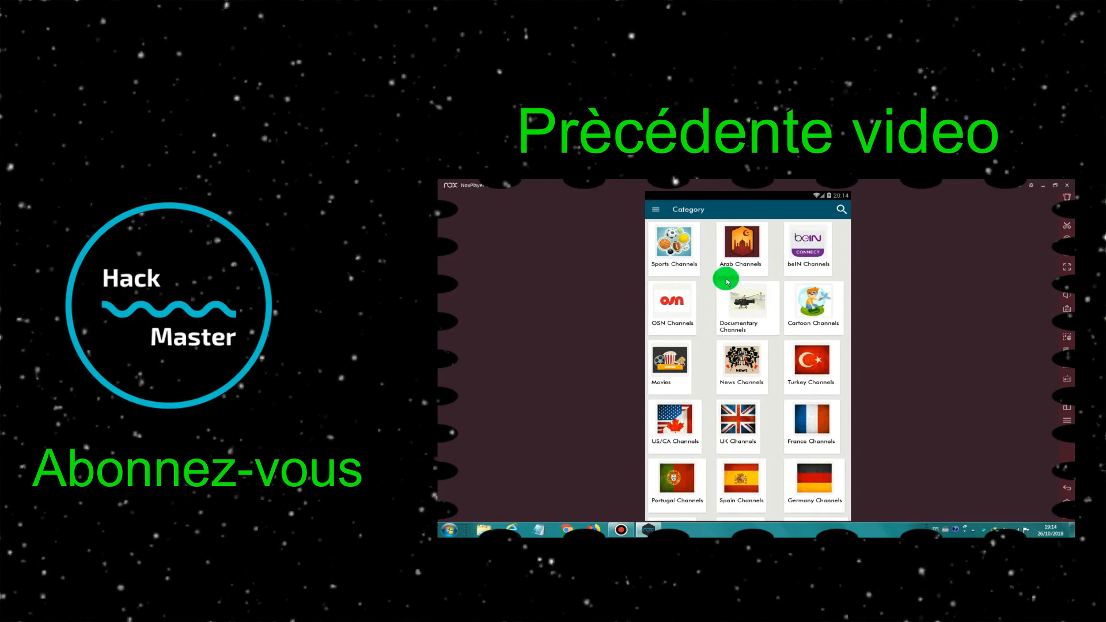
scroll(724, 277, "down", 2)
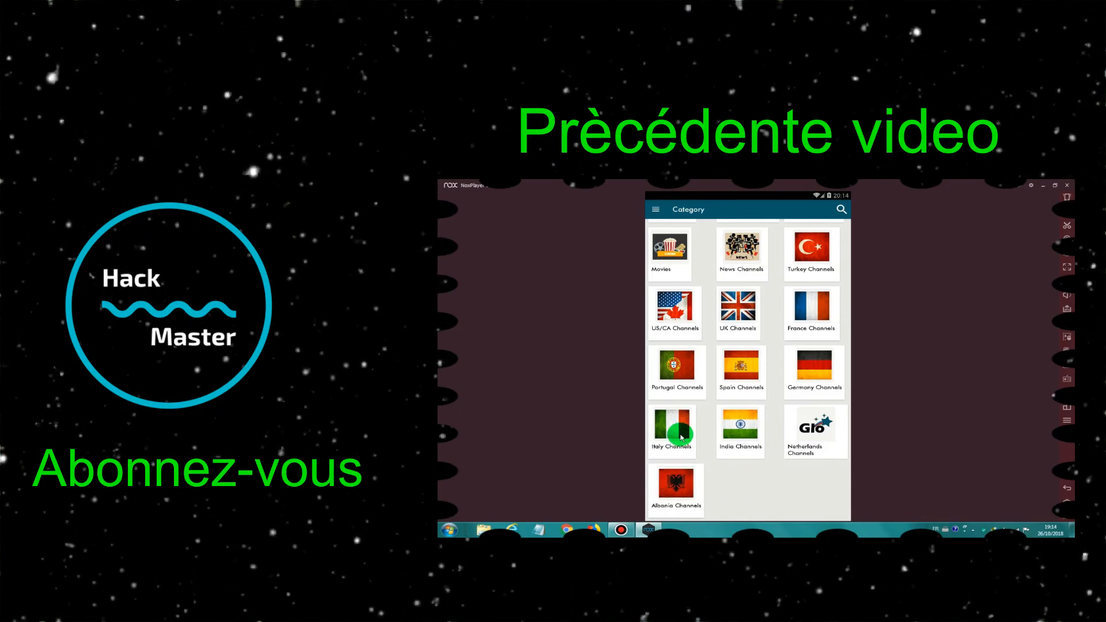
scroll(673, 427, "up", 2)
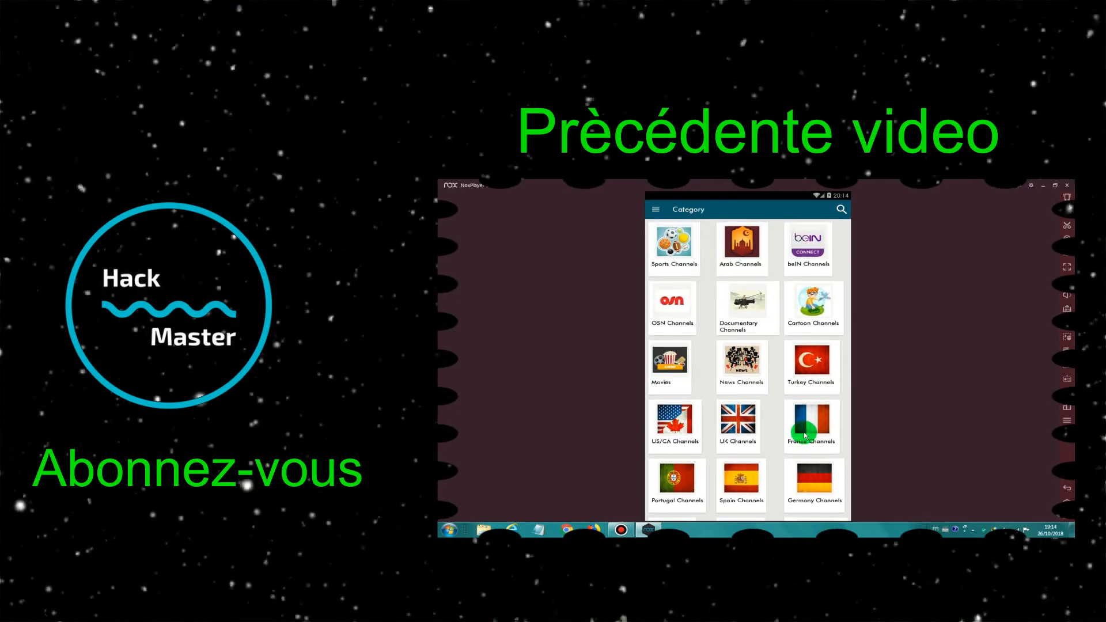